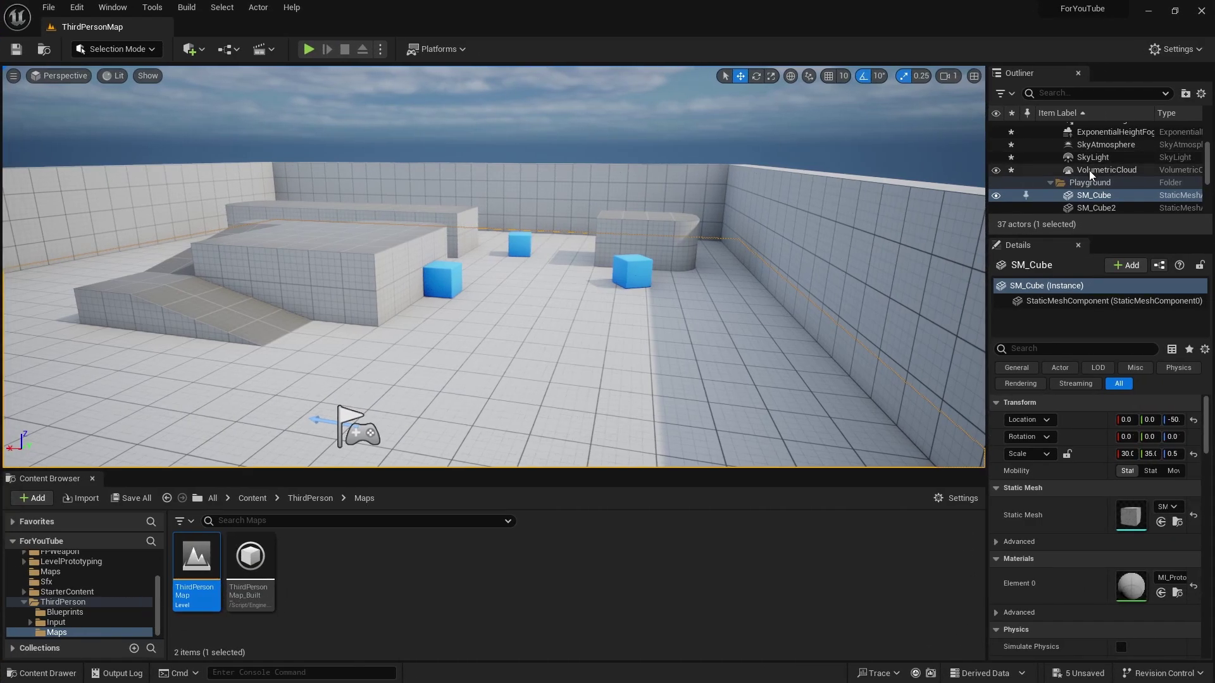
Select all five actors in the Lighting folder and delete them so ThirdPersonMap goes dark.
click(1088, 169)
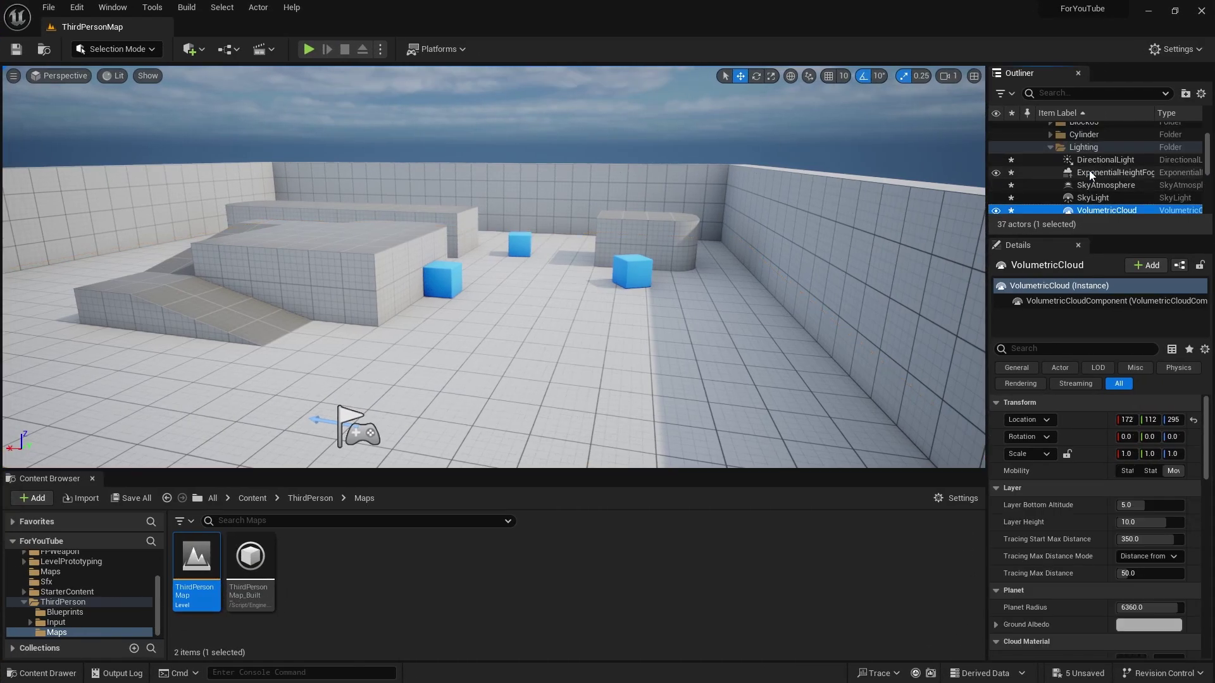
click(1088, 150)
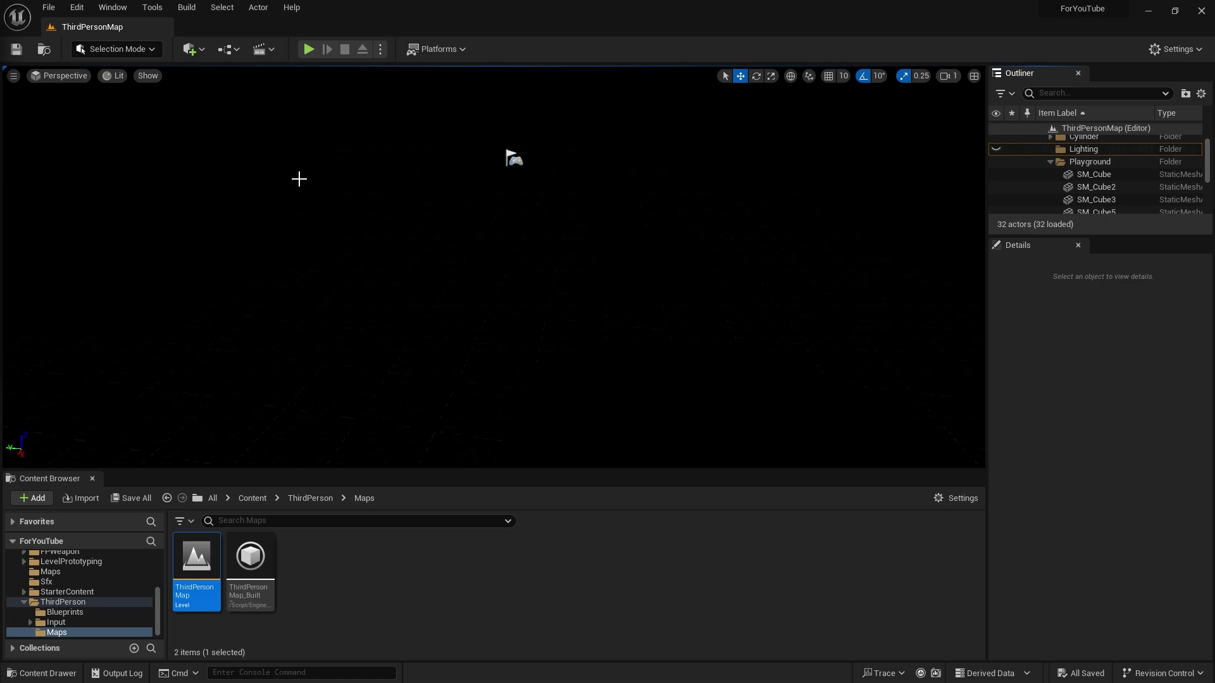
Add a Point Light from Quick Add > Basic and drag it beside the wall.
click(197, 55)
mouse_move(241, 155)
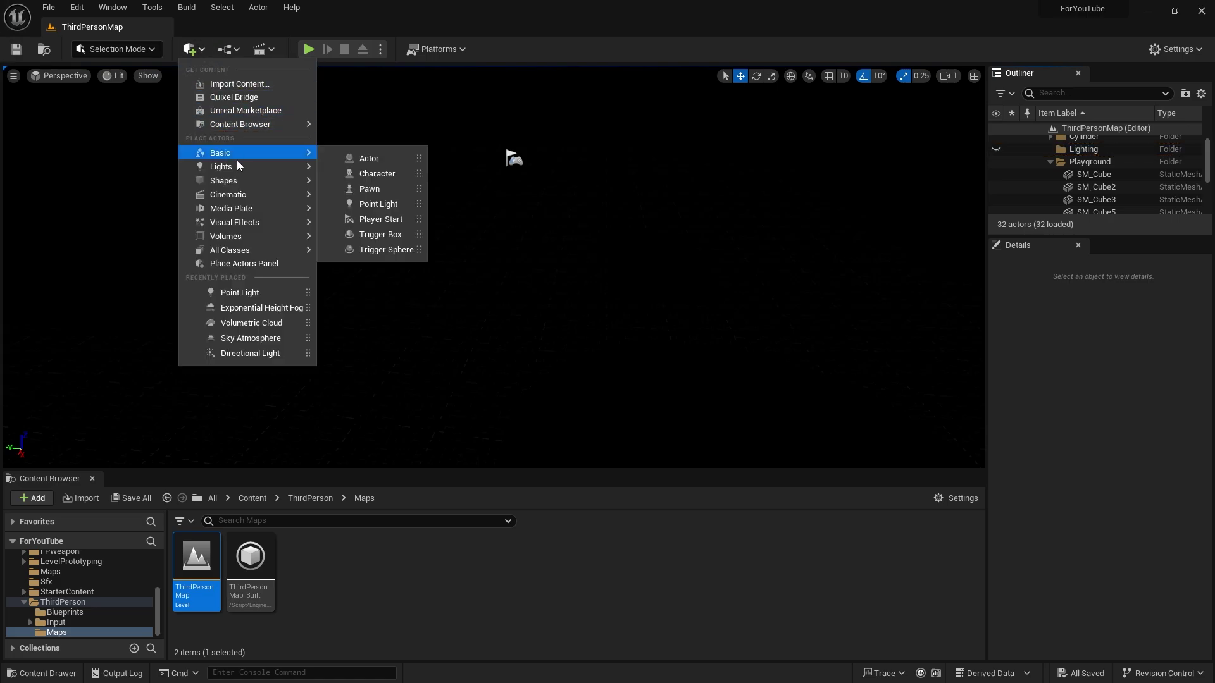
click(380, 201)
drag(475, 292, 229, 203)
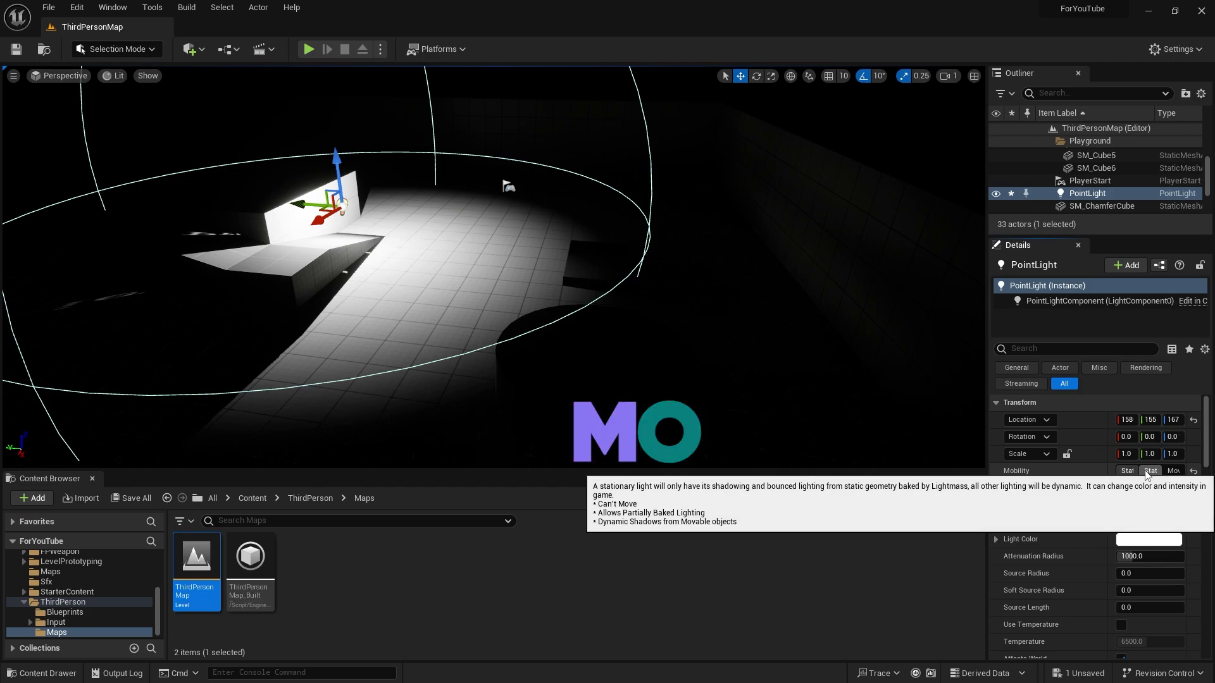
Switch the point light from Stationary to Movable and nudge it sideways.
click(1151, 472)
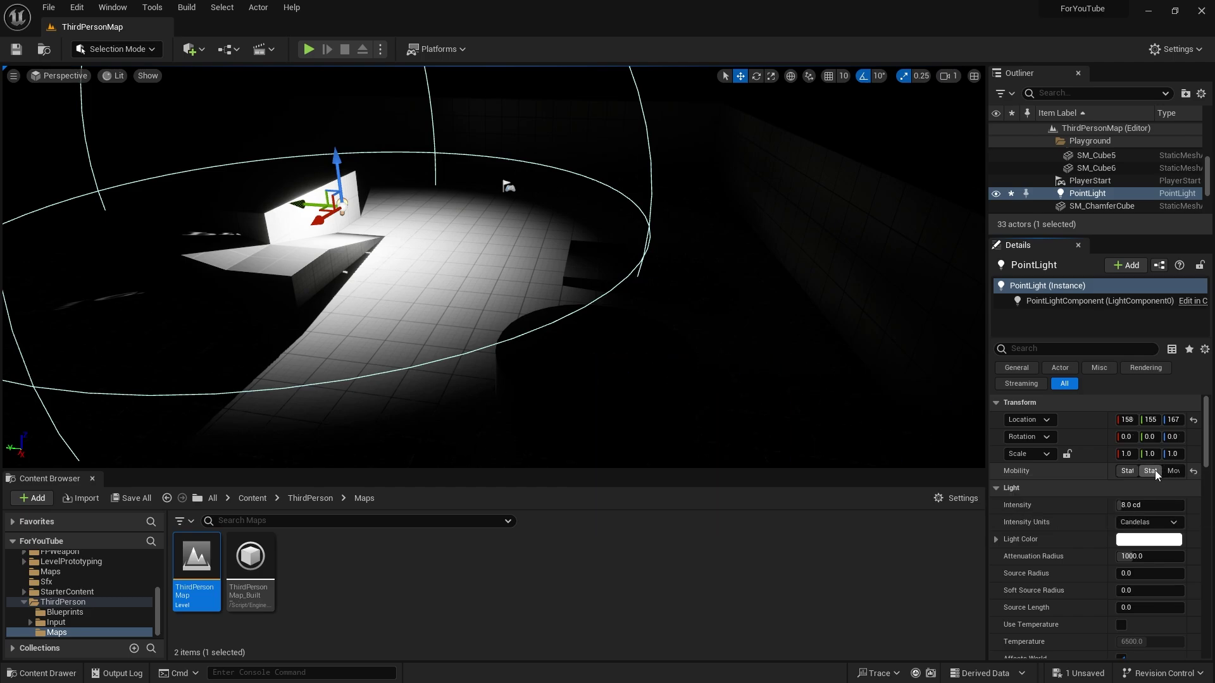
click(1174, 471)
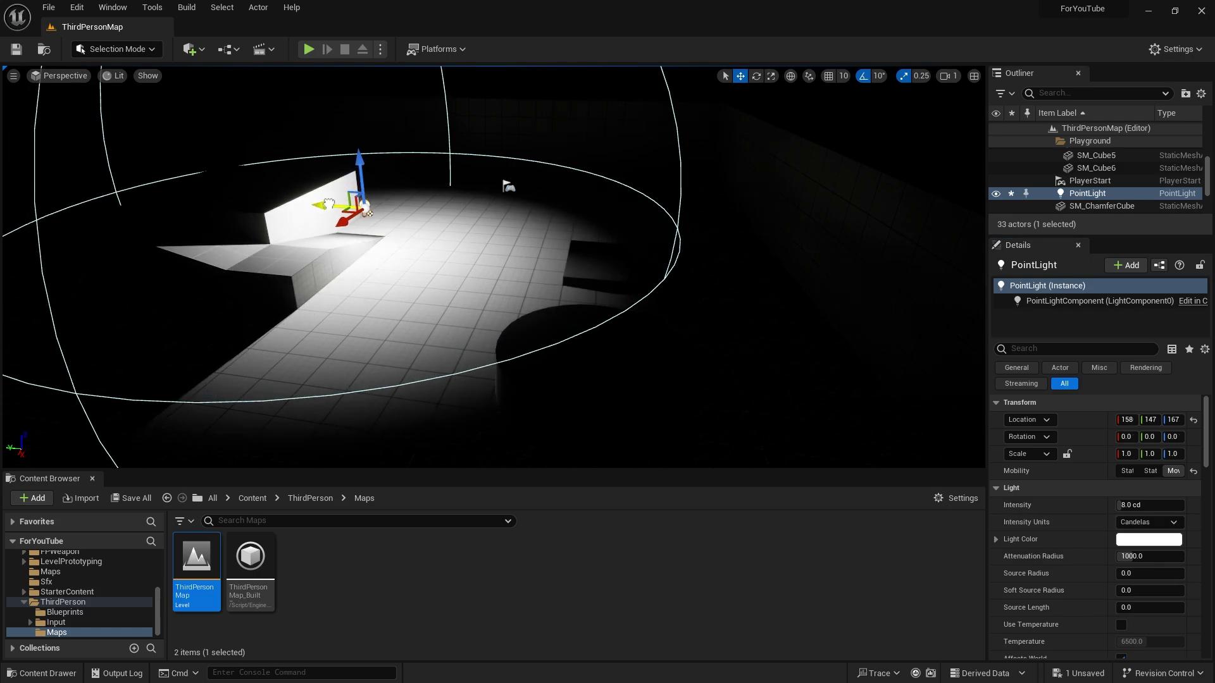
drag(307, 203, 314, 199)
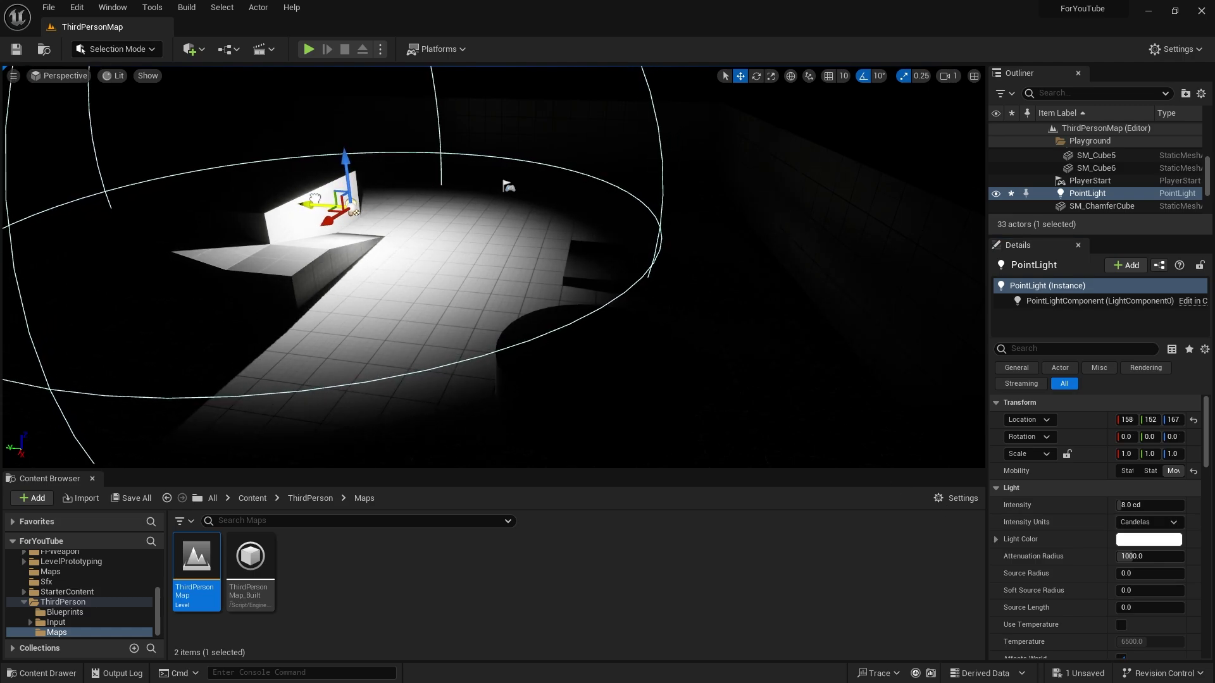
Set the point light back to Stationary, then to Static, and slide it slightly along the wall.
click(1150, 471)
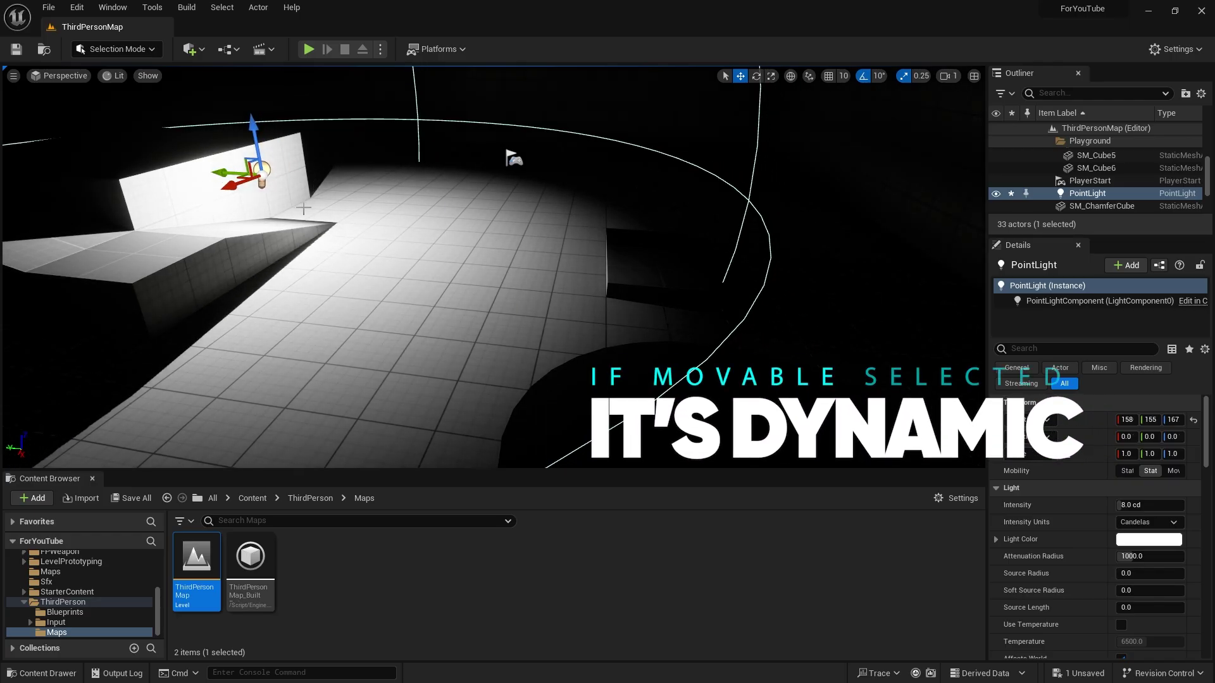
scroll(378, 264, down, 6)
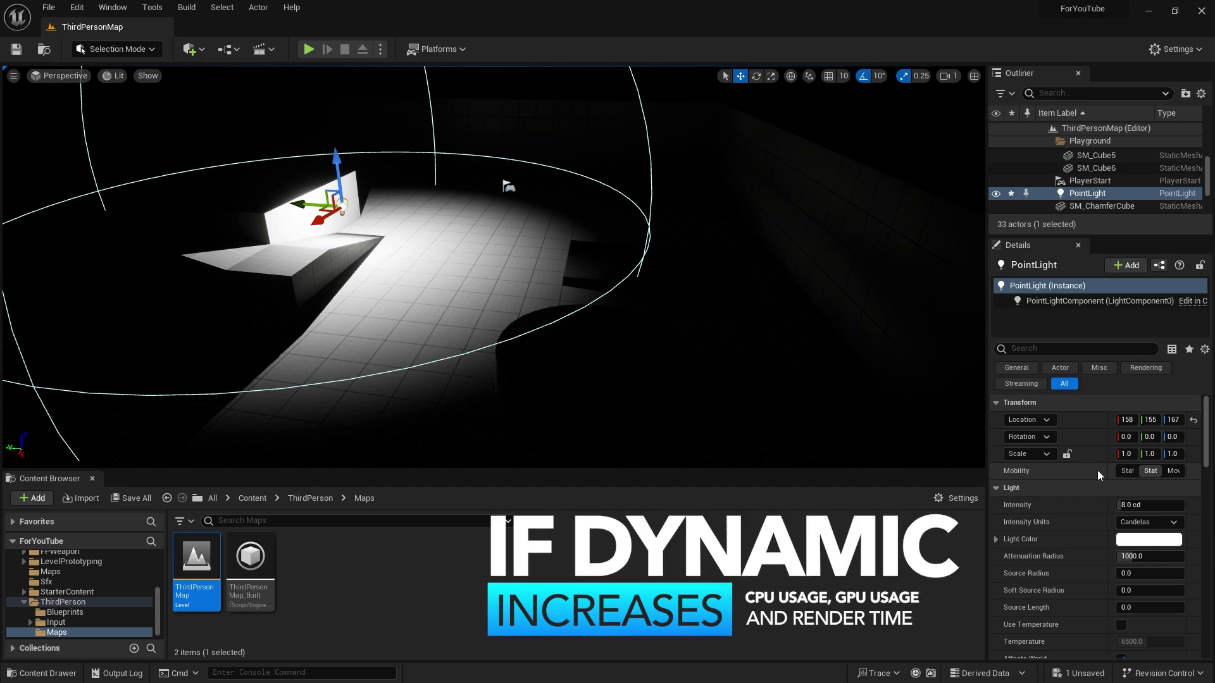
click(1127, 471)
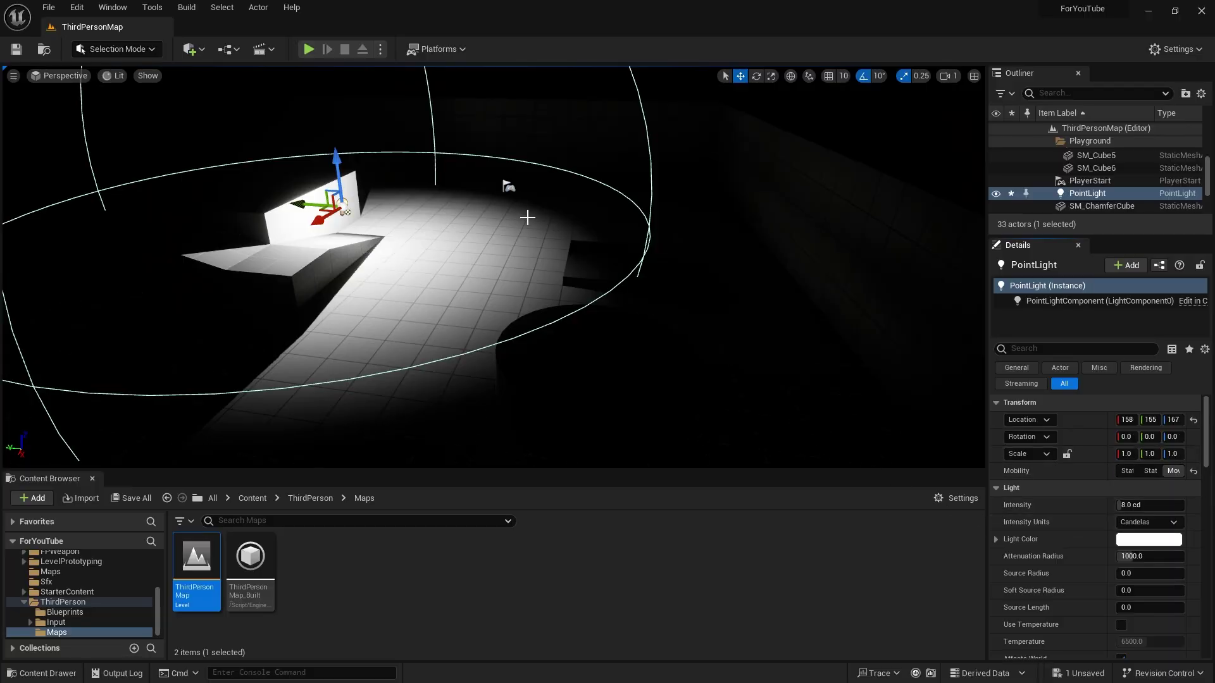
drag(310, 204, 312, 200)
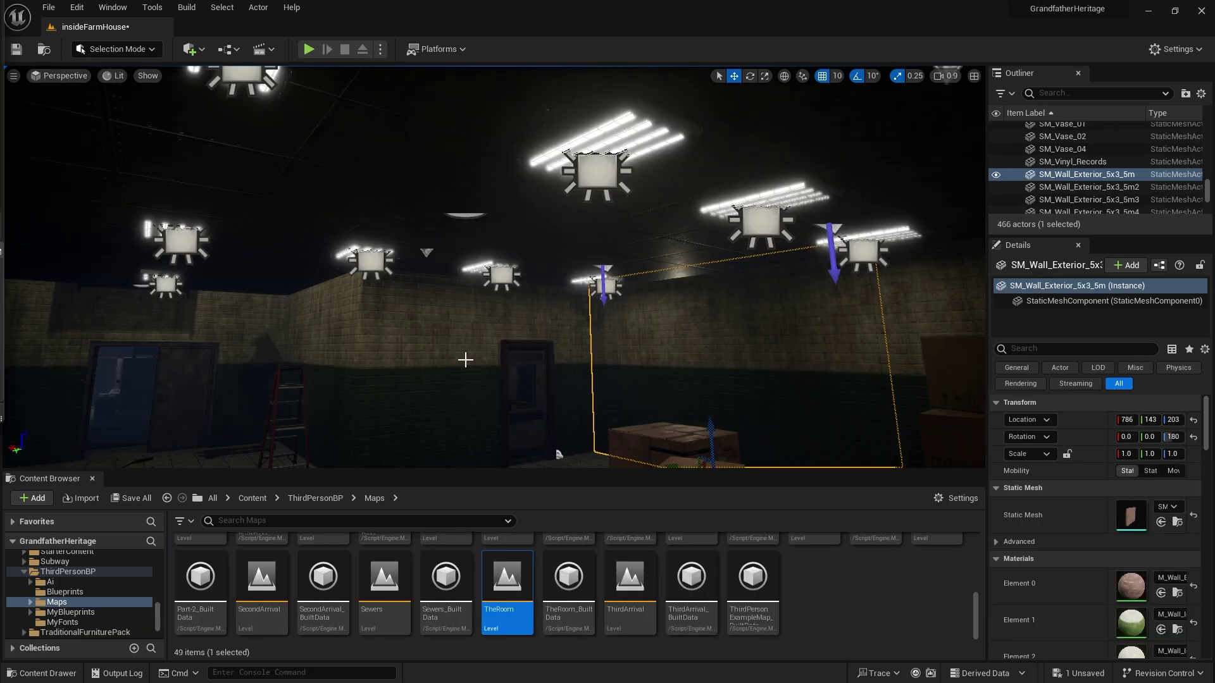
Select ceiling lights RectLight12 and RectLight13 in insideFarmHouse and set their Mobility to Static.
right_drag(465, 359, 513, 339)
click(661, 153)
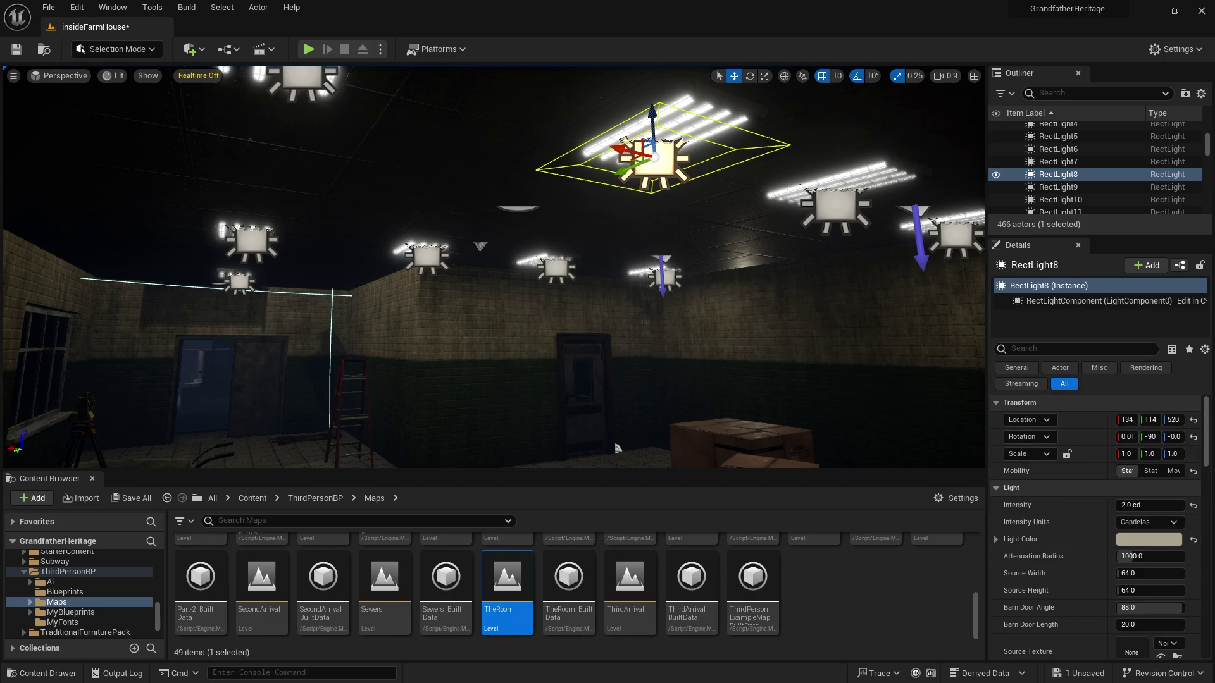
click(834, 210)
click(663, 276)
key(f)
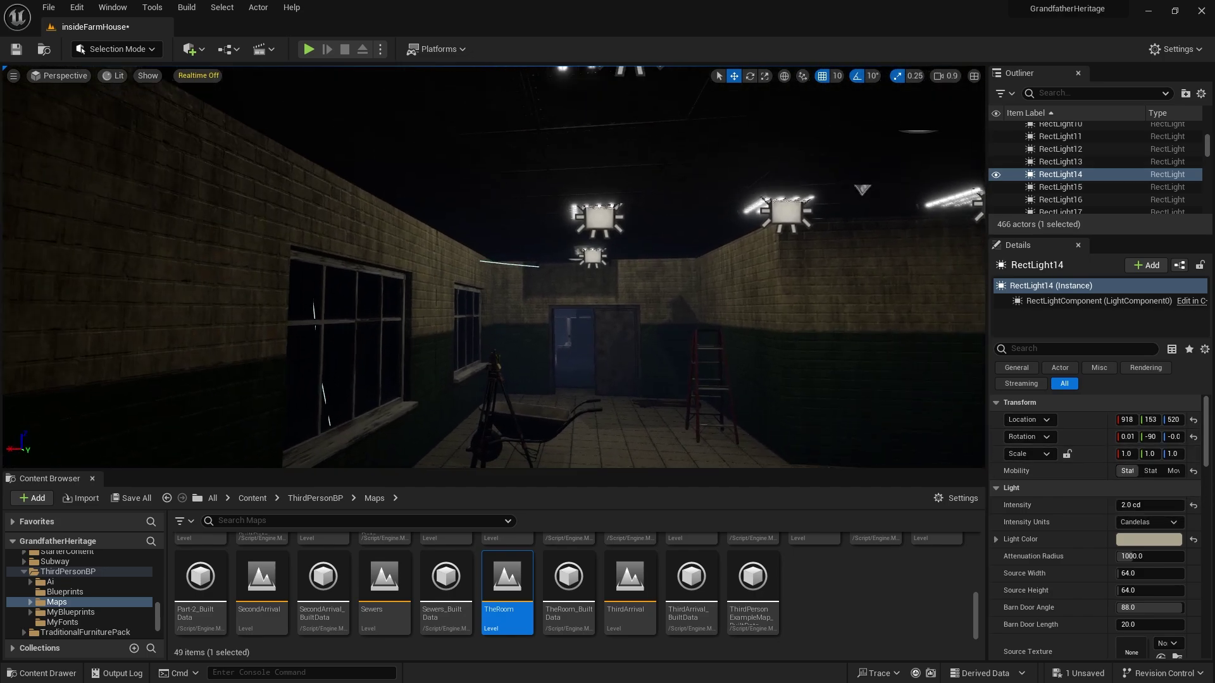
click(580, 215)
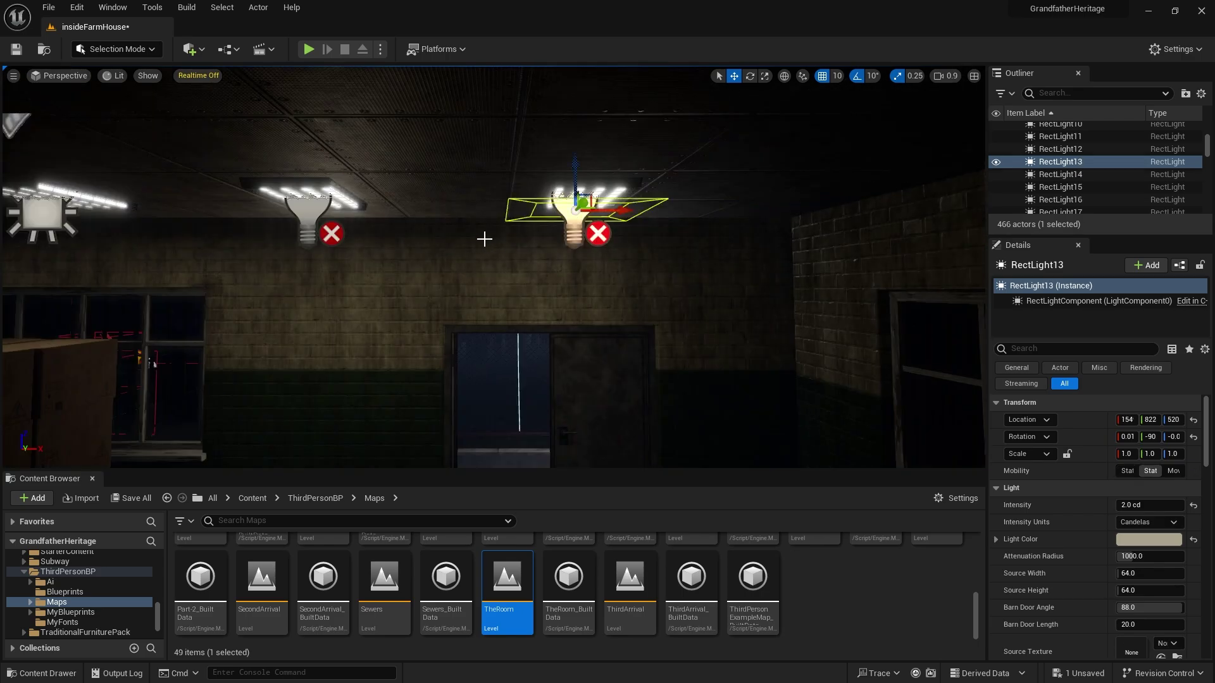
ctrl+click(310, 217)
click(1128, 404)
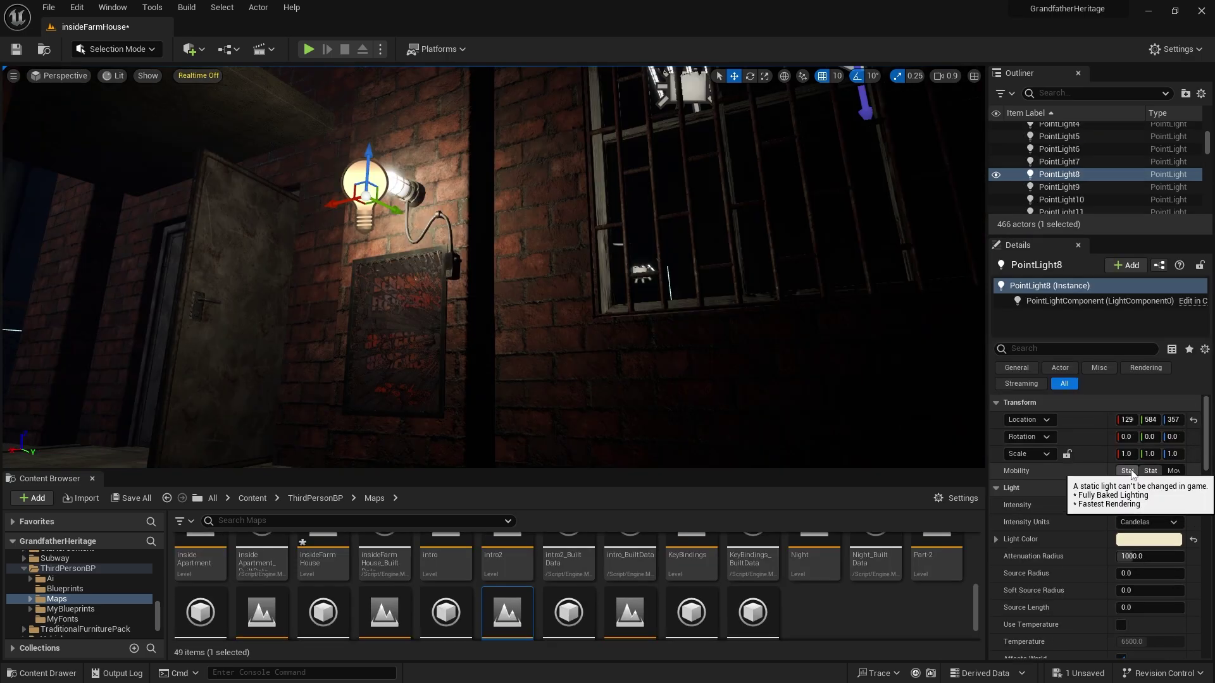
Make wall lamps PointLight8 and PointLight12 static, sliding PointLight12 slightly left.
click(1130, 472)
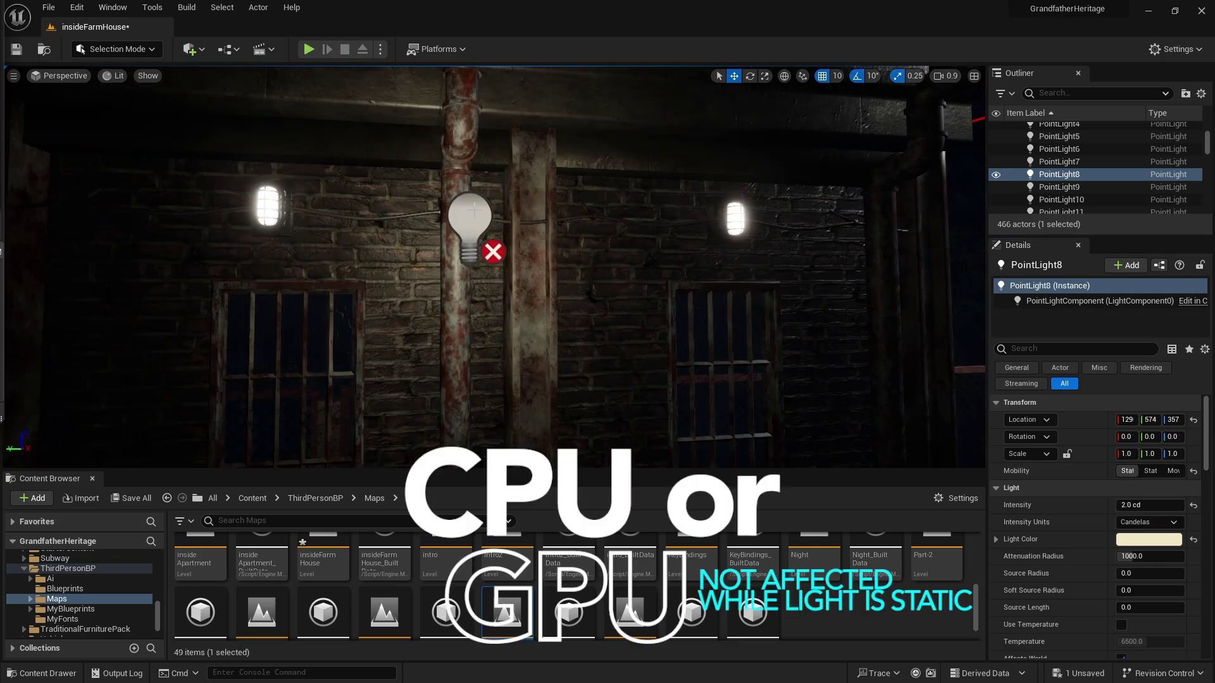
click(473, 218)
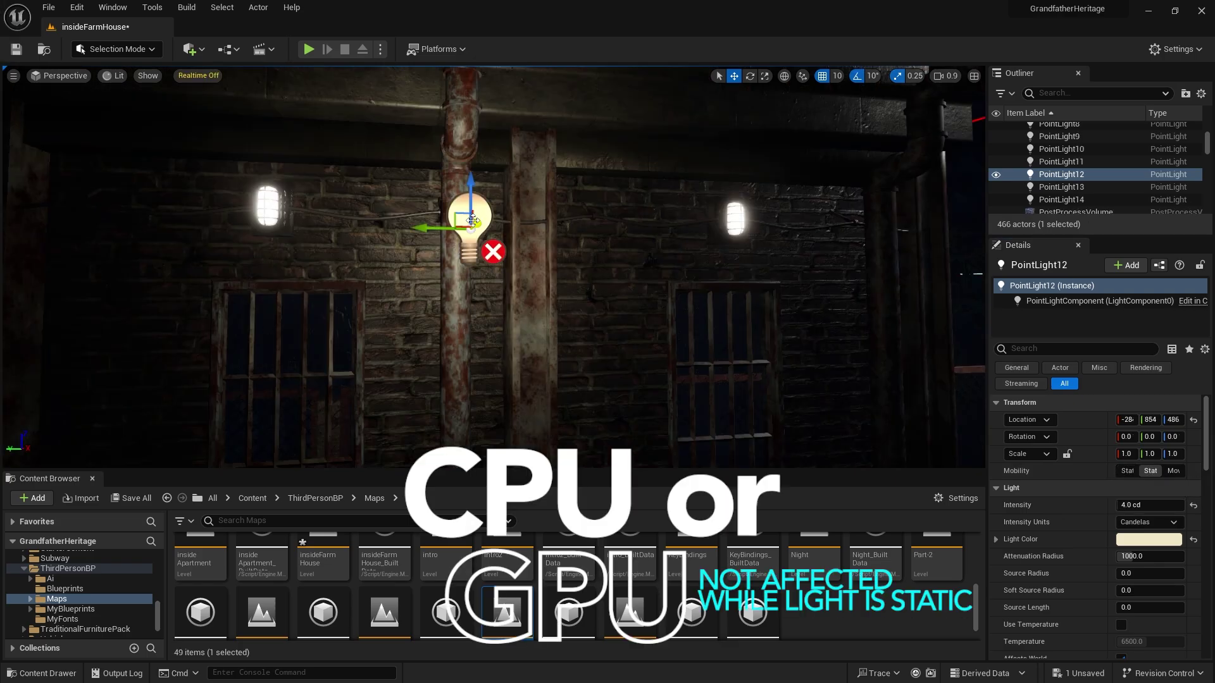
click(1127, 471)
mouse_move(414, 228)
mouse_down()
mouse_move(372, 226)
mouse_move(405, 230)
mouse_up()
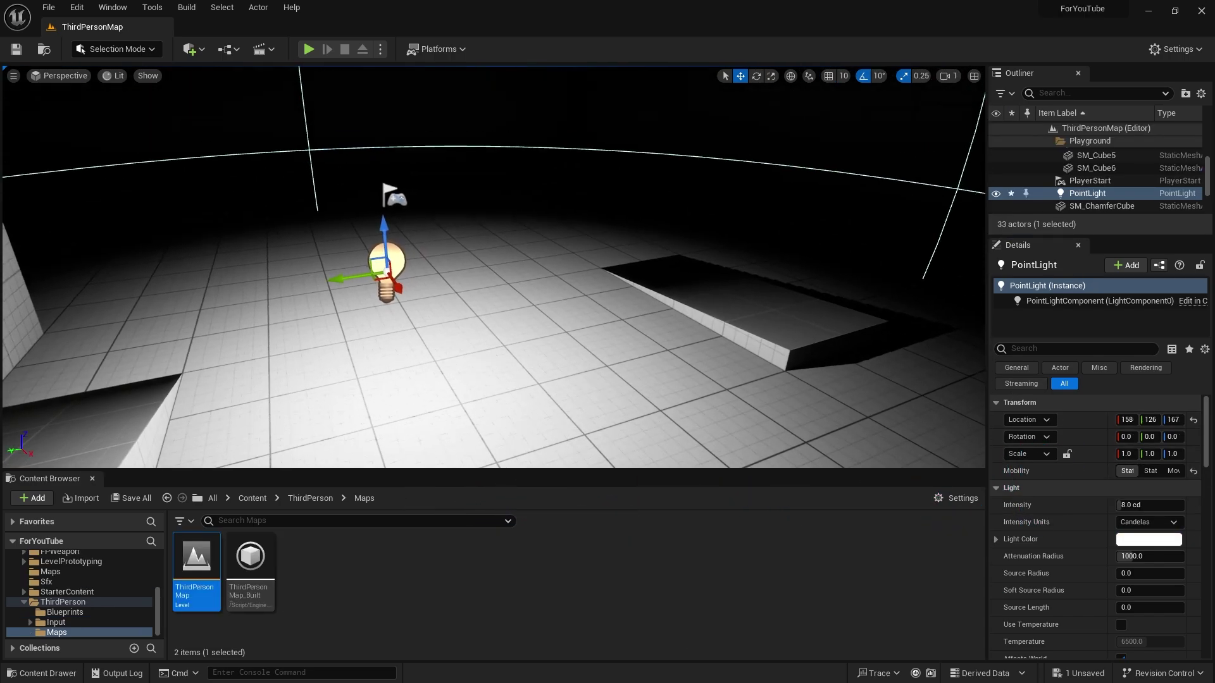
Slide the ThirdPersonMap point light across the floor to 158, 434, 253 and make it Stationary.
drag(341, 270, 861, 259)
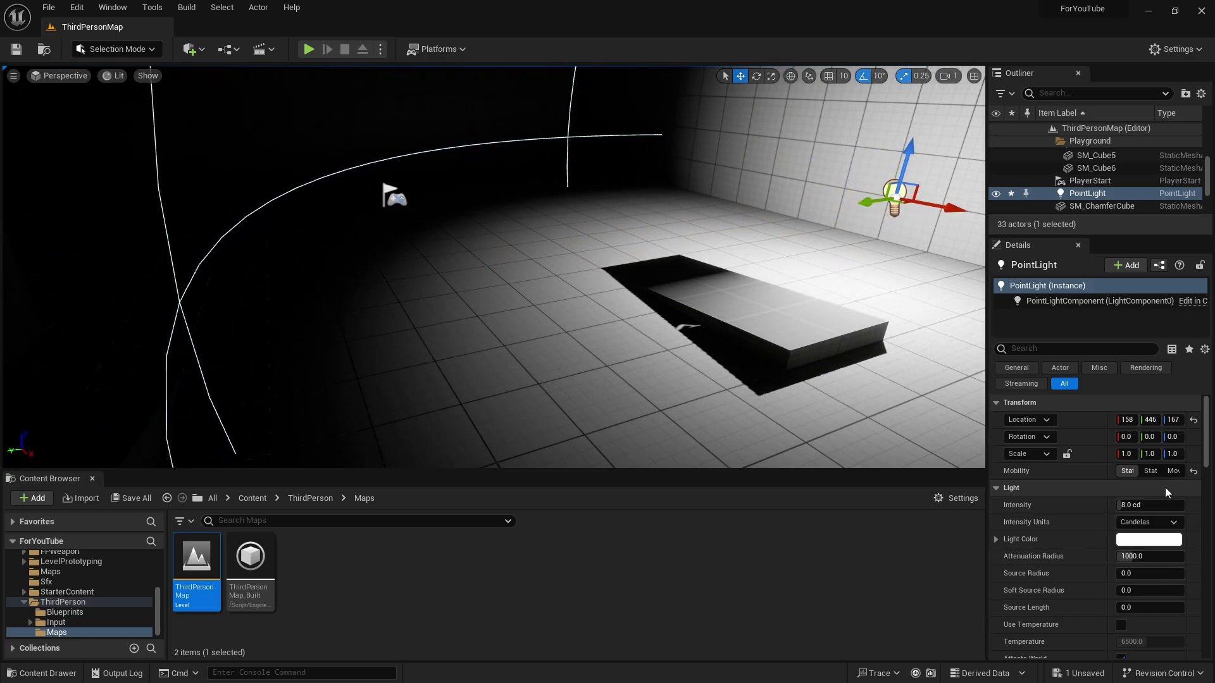
click(1150, 471)
mouse_move(868, 196)
mouse_down()
mouse_move(845, 200)
mouse_move(861, 197)
mouse_up()
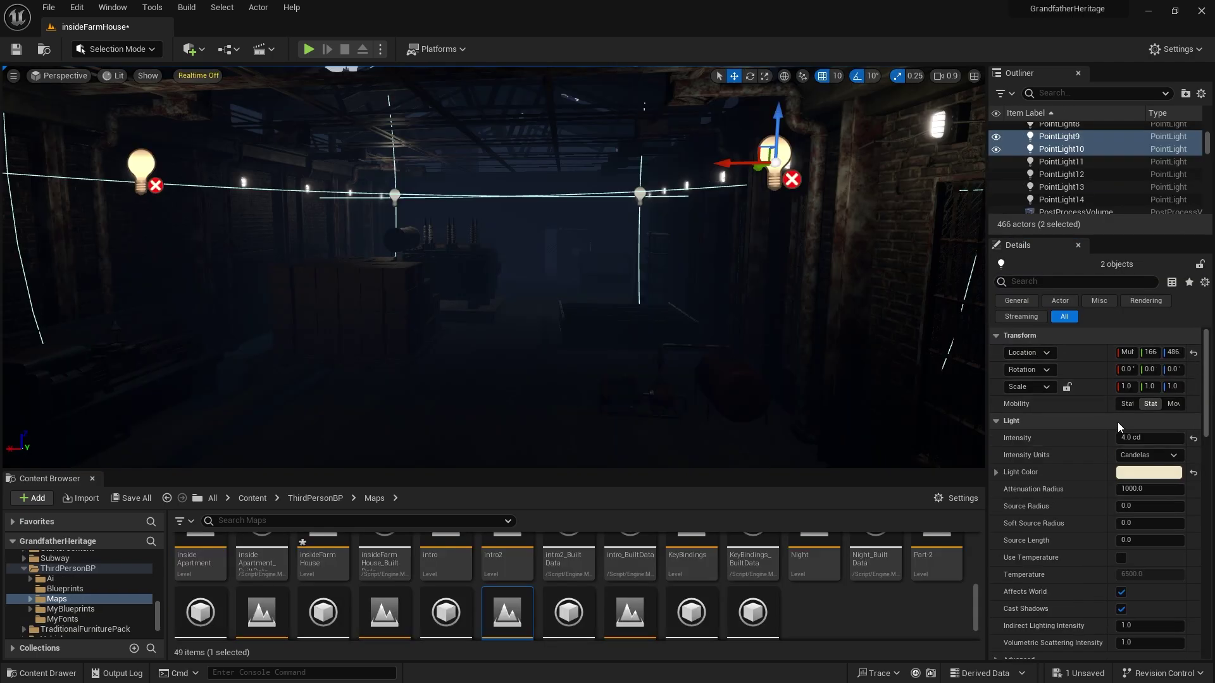
click(1127, 403)
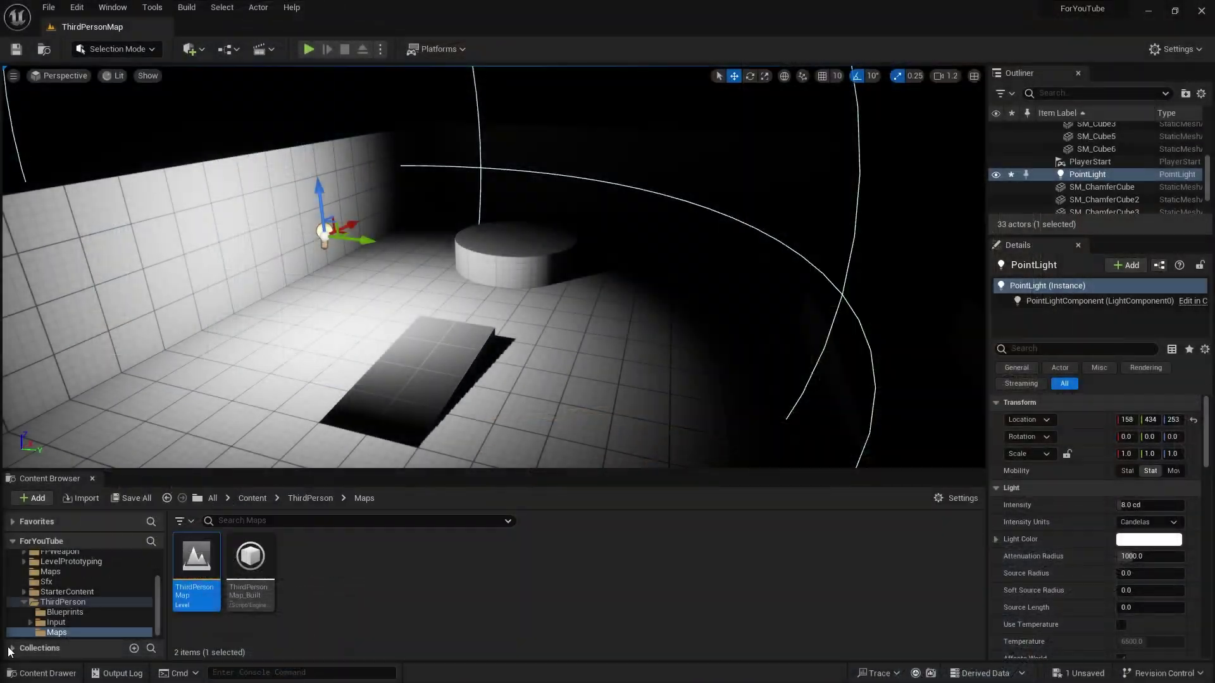
Raise the point light's intensity, then try pink and salmon colours before cancelling back to white.
mouse_move(361, 243)
mouse_down()
mouse_move(334, 235)
mouse_move(354, 241)
mouse_up()
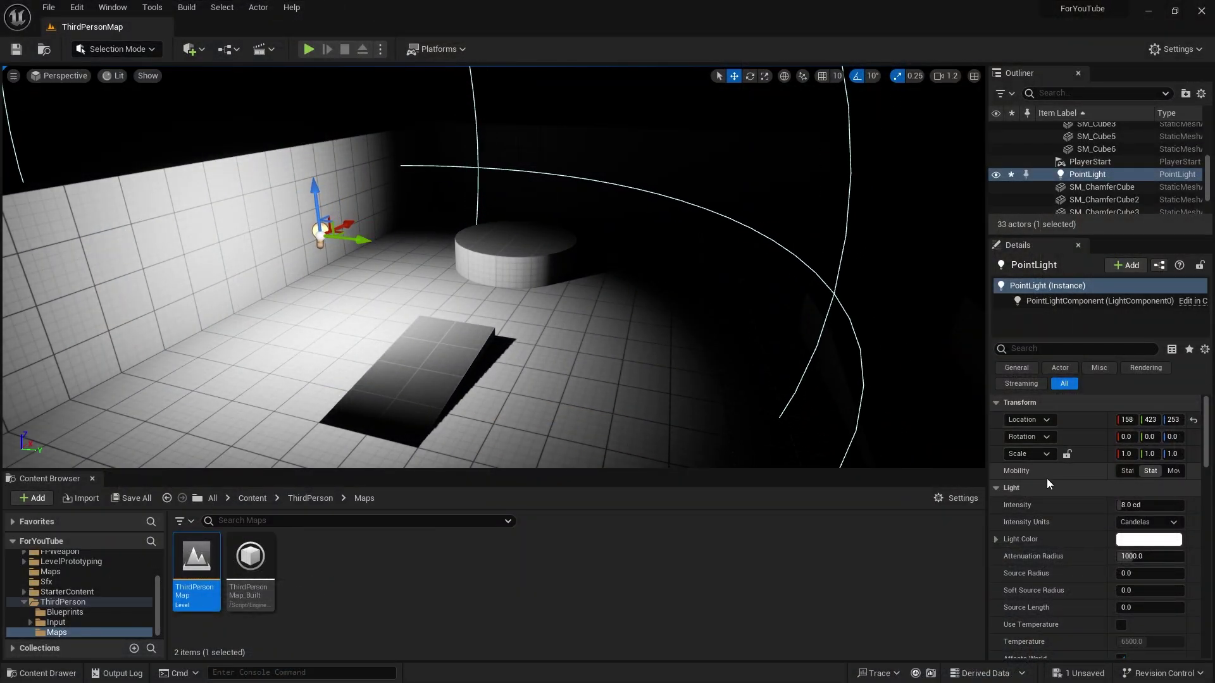
drag(1116, 504, 1158, 504)
right_drag(597, 288, 598, 253)
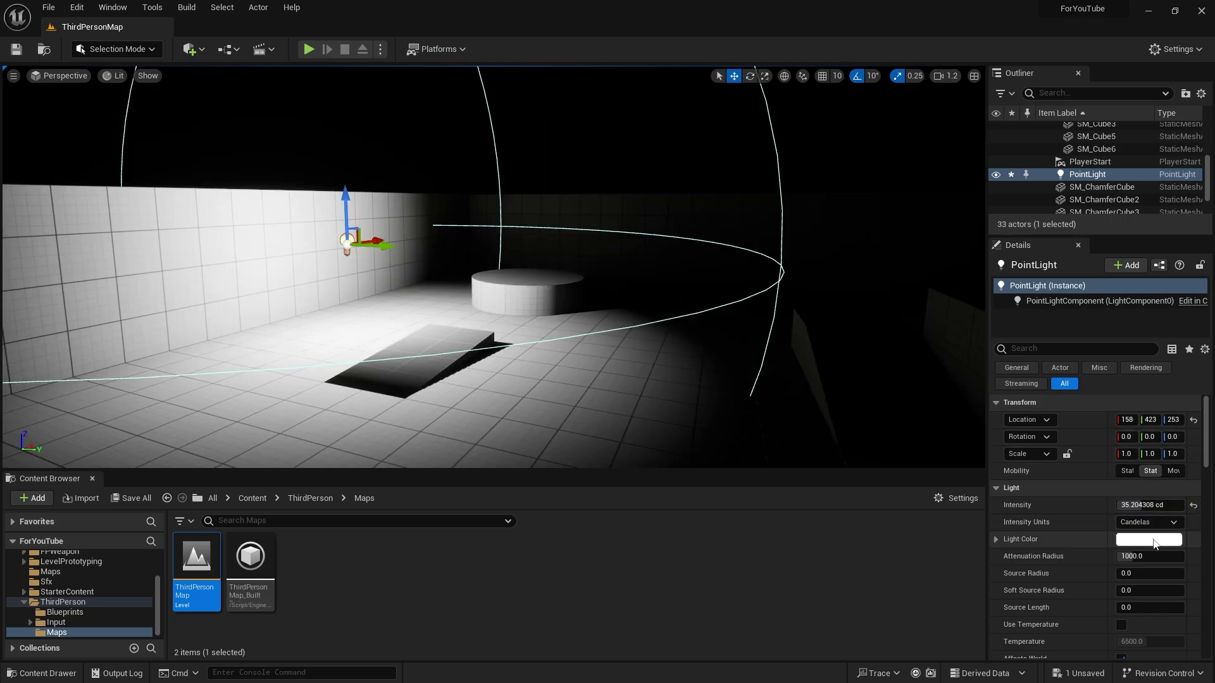
click(1152, 541)
click(981, 421)
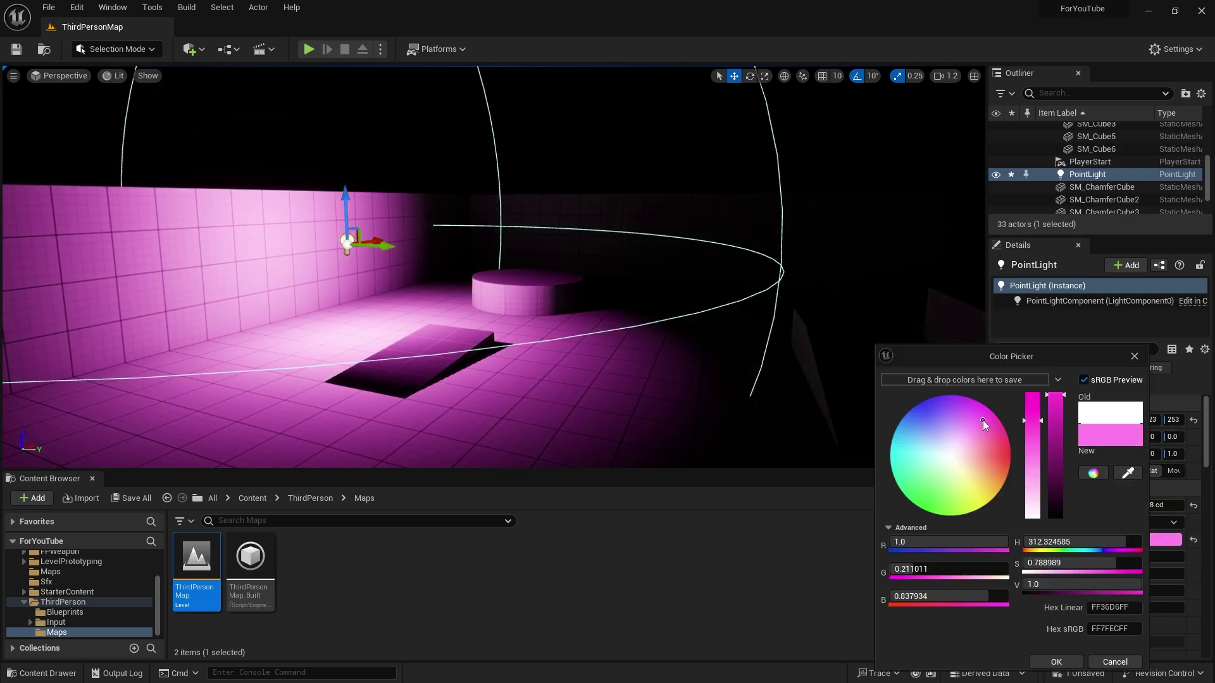
click(996, 460)
key(Escape)
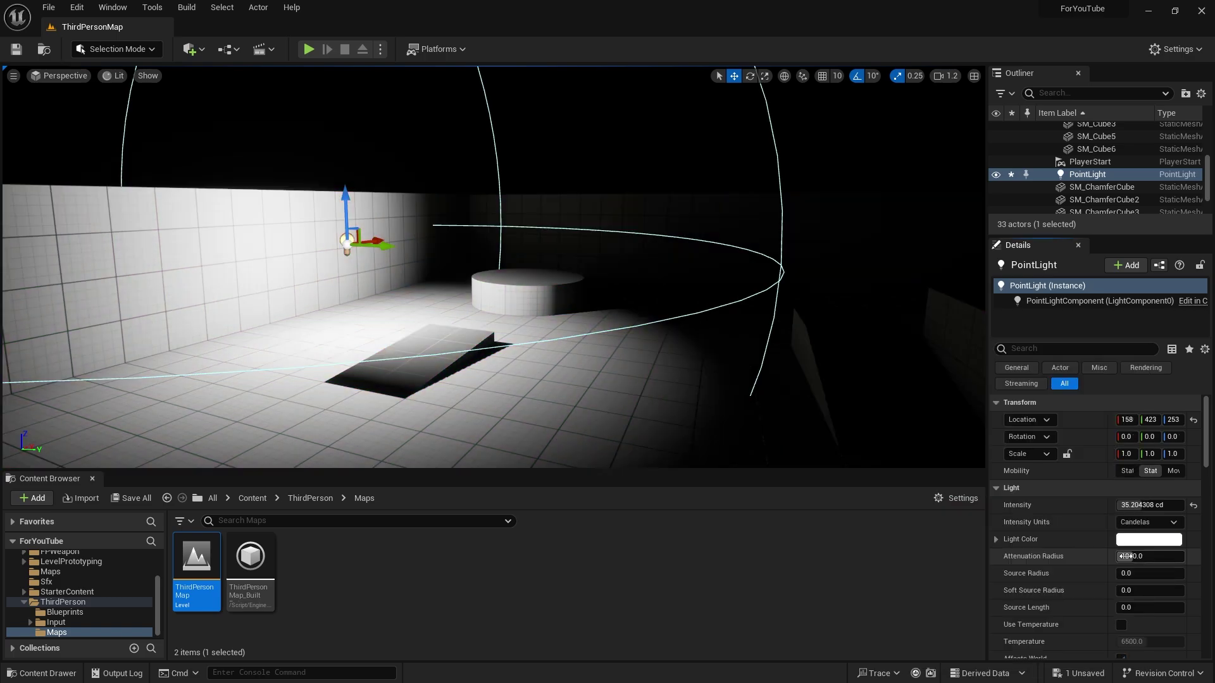
Enlarge the attenuation radius to about 962 and set Intensity to 160 cd.
mouse_move(1124, 556)
mouse_down()
mouse_move(1152, 557)
mouse_move(1121, 556)
mouse_up()
click(1132, 505)
text(160)
key(Return)
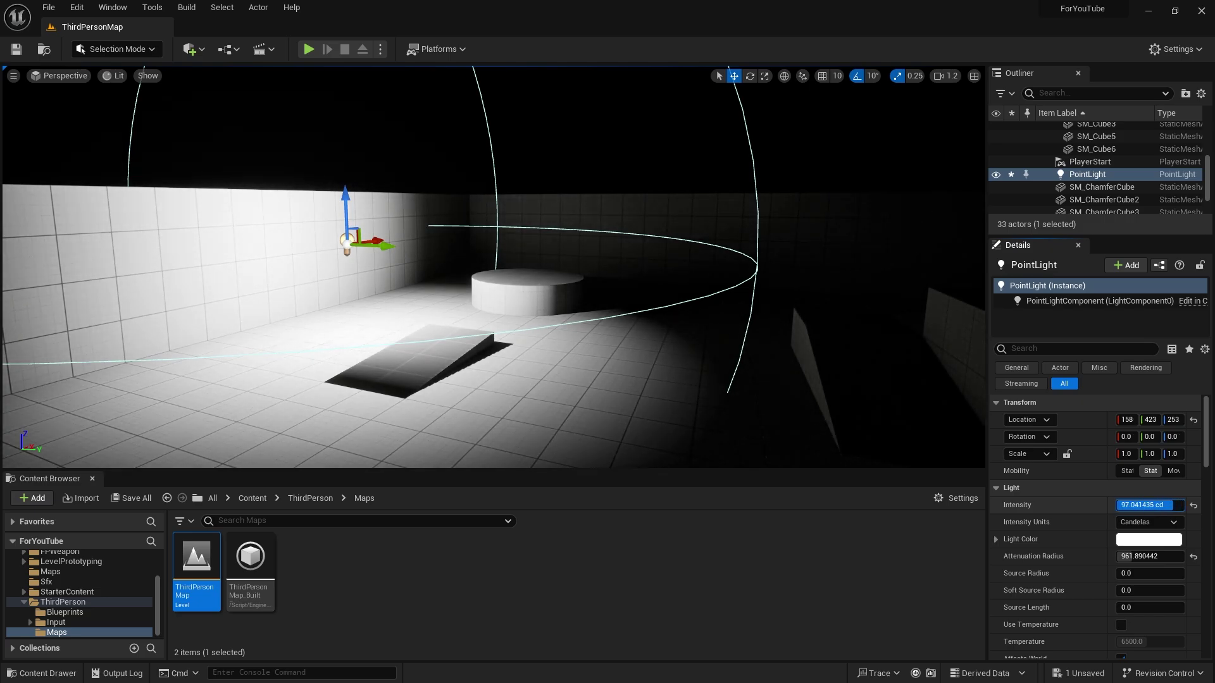
Enlarge the source radius, stretch PointLight2 into a tilted capsule, and enable Use Temperature around 6185.
drag(1133, 573, 1145, 573)
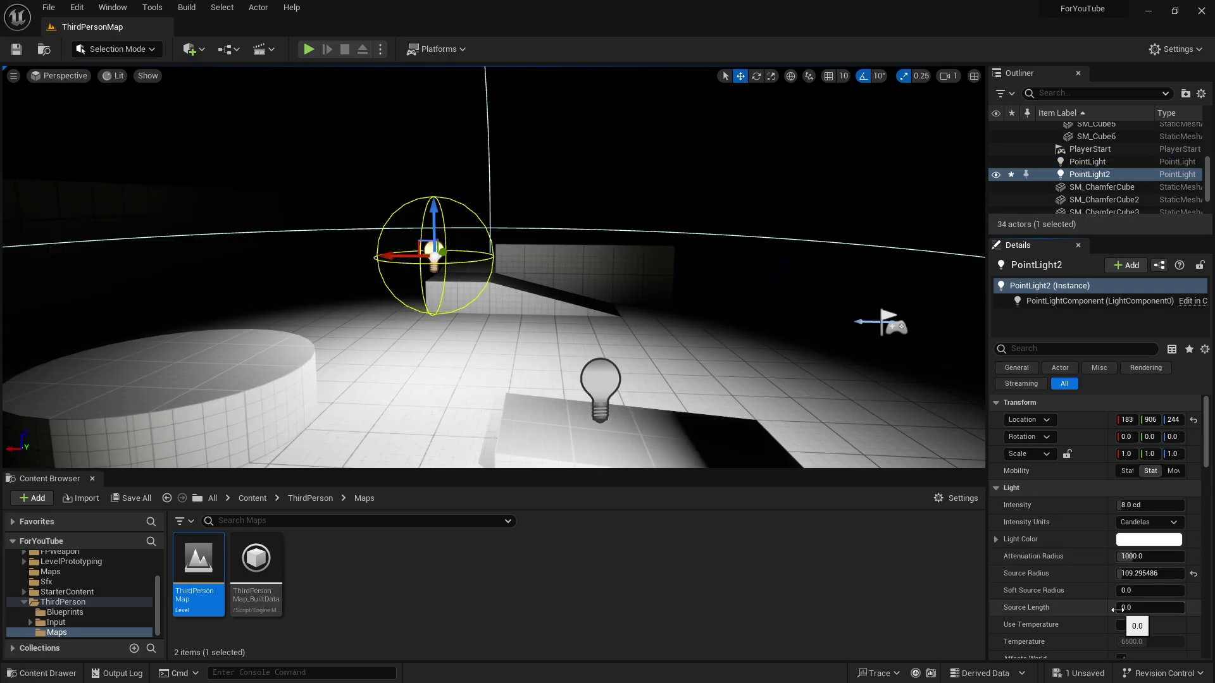
drag(1132, 607, 1167, 607)
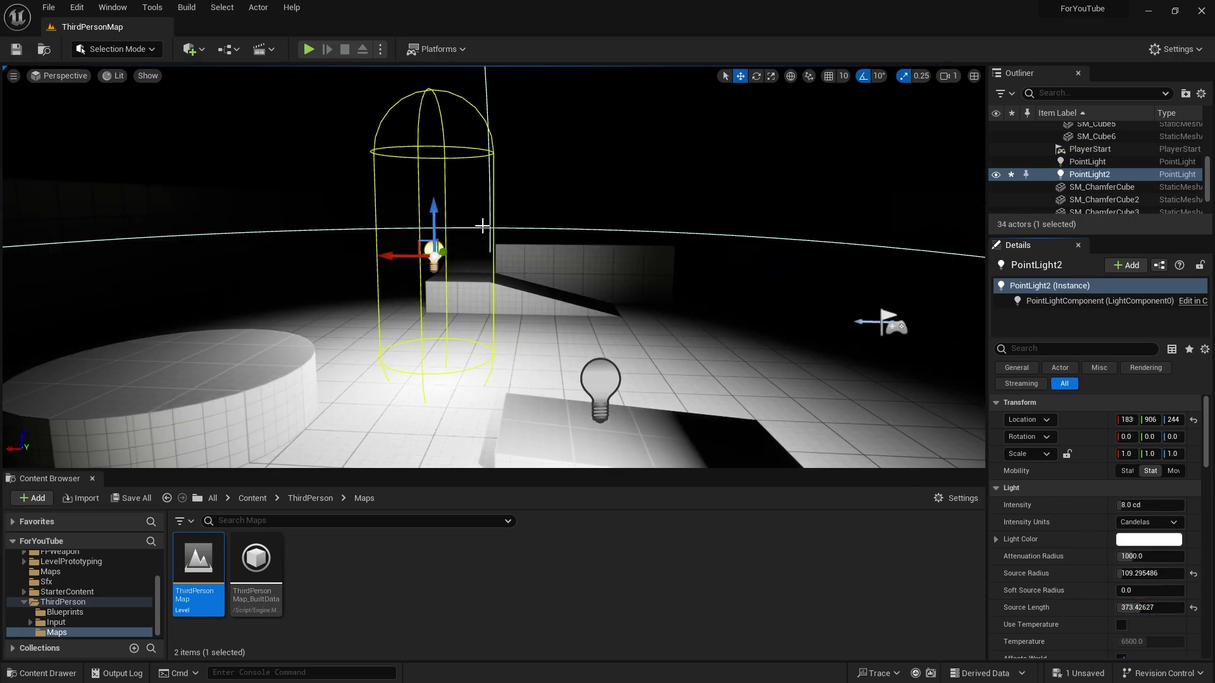
drag(468, 184, 481, 209)
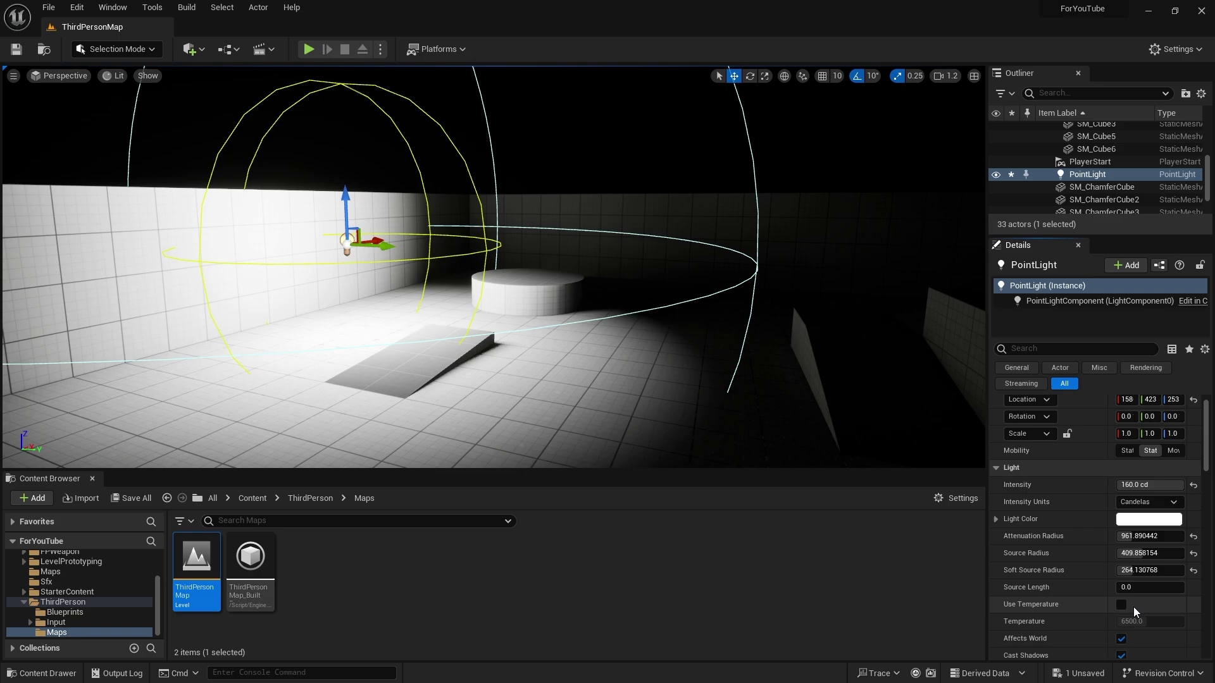
click(1120, 603)
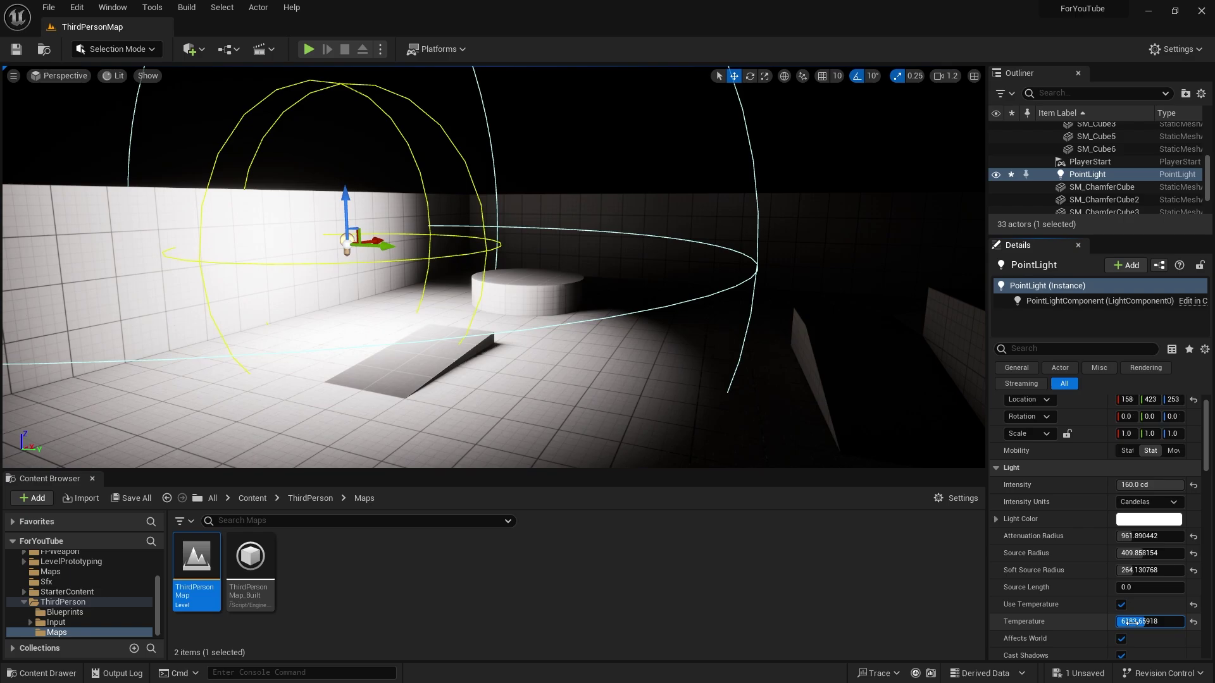
Reset the point light's Temperature, then toggle Affects World and Cast Shadows off and back on.
click(1193, 621)
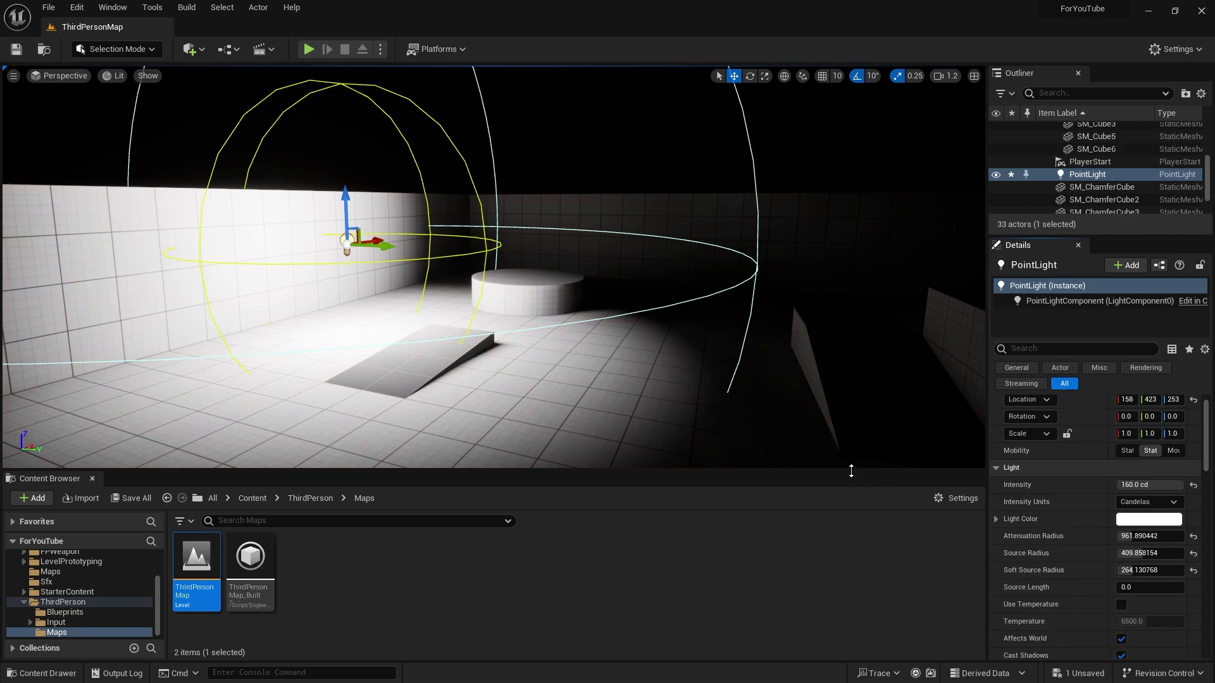
scroll(1096, 617, down, 1)
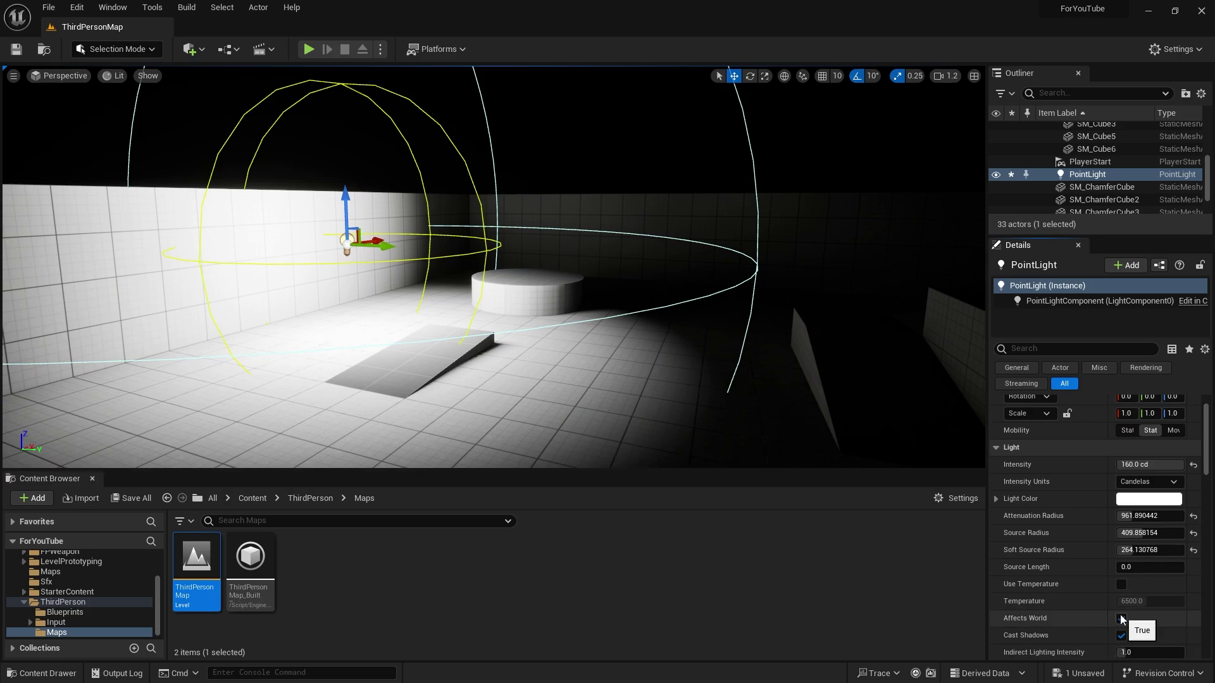
click(1121, 618)
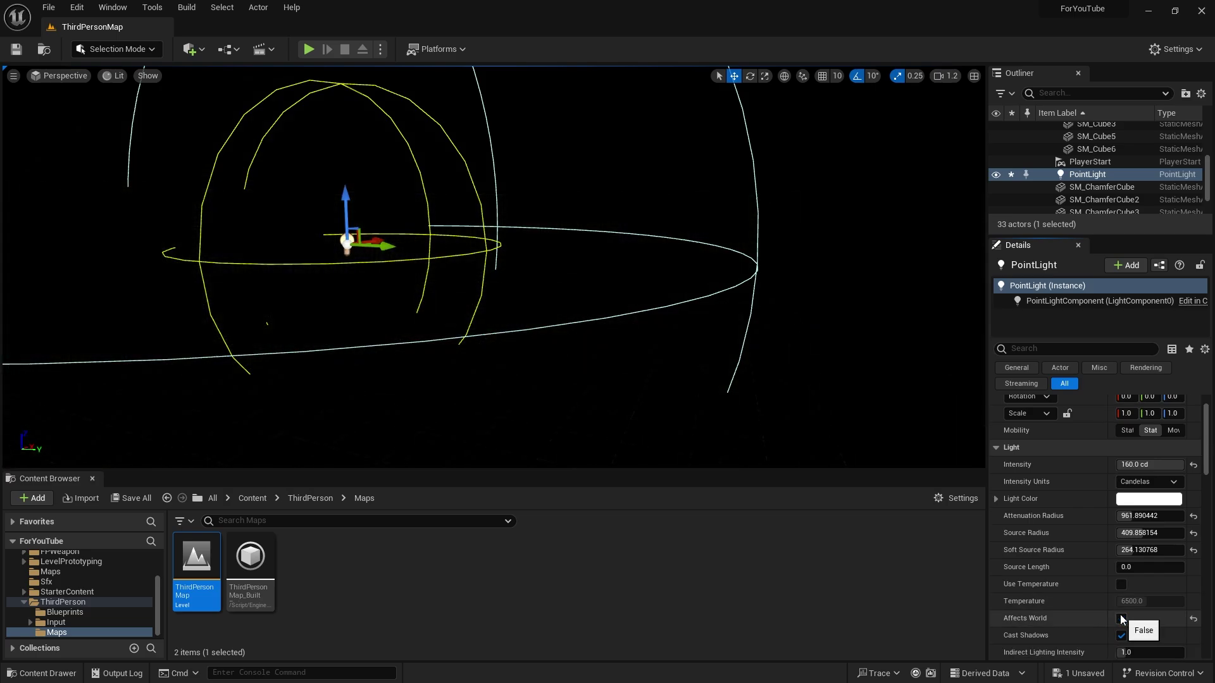
click(1121, 618)
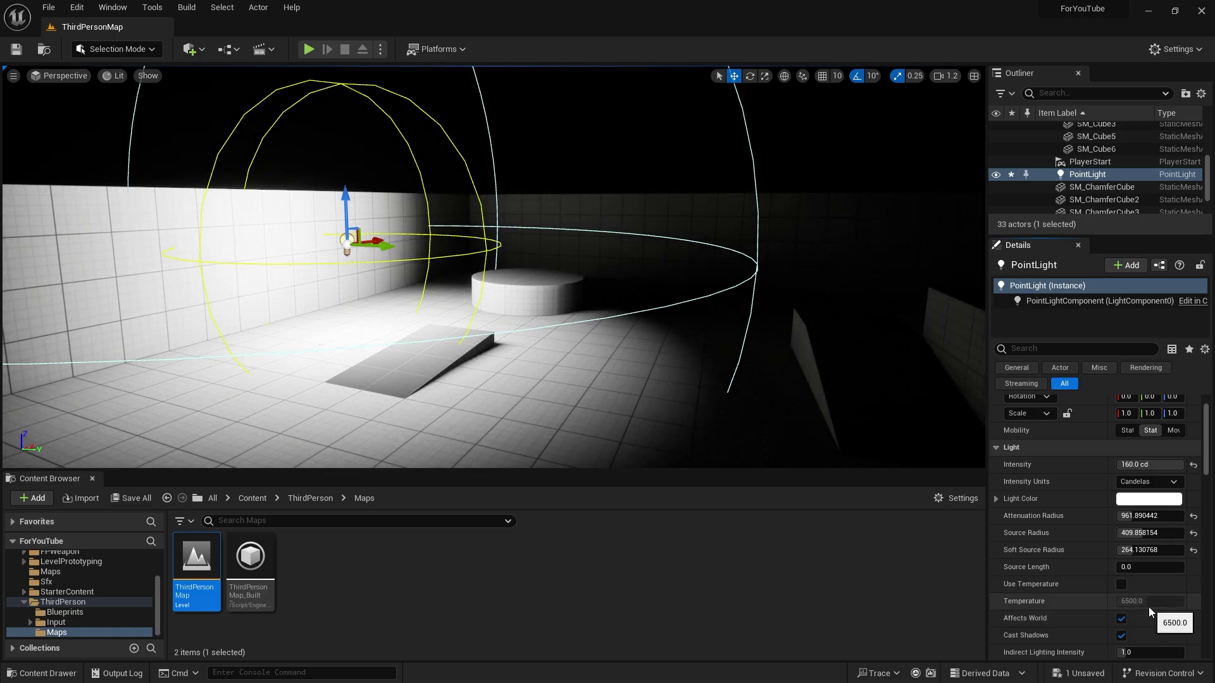
scroll(1148, 606, down, 2)
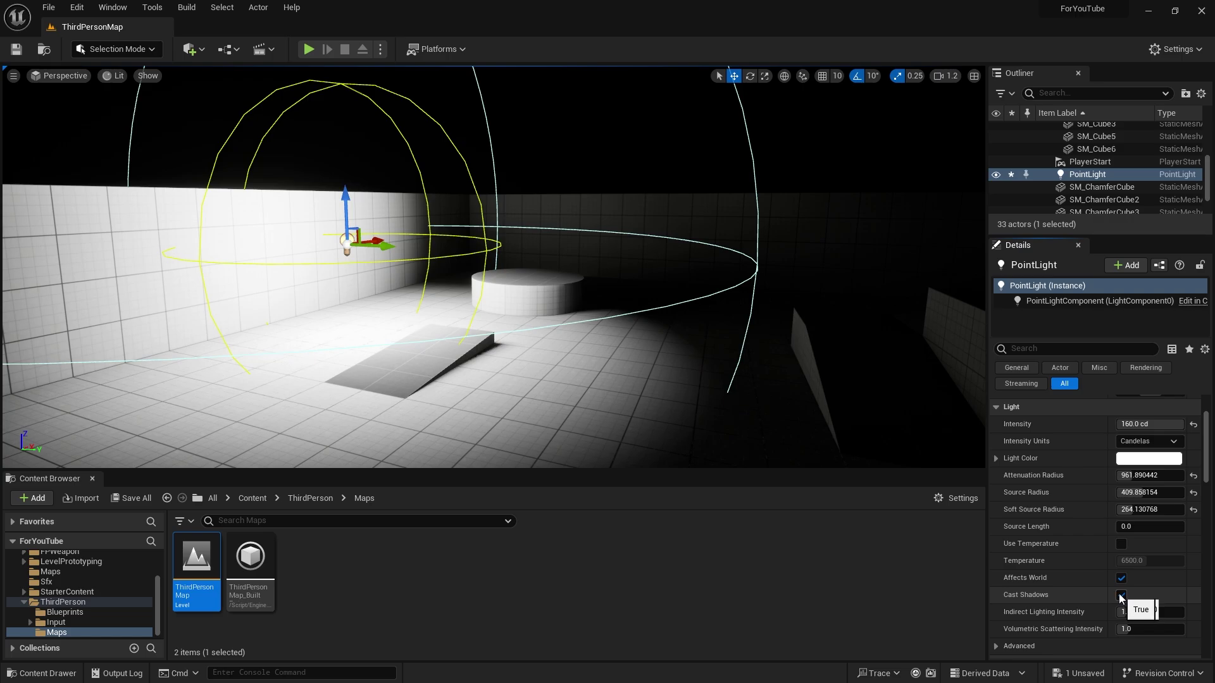
click(1120, 596)
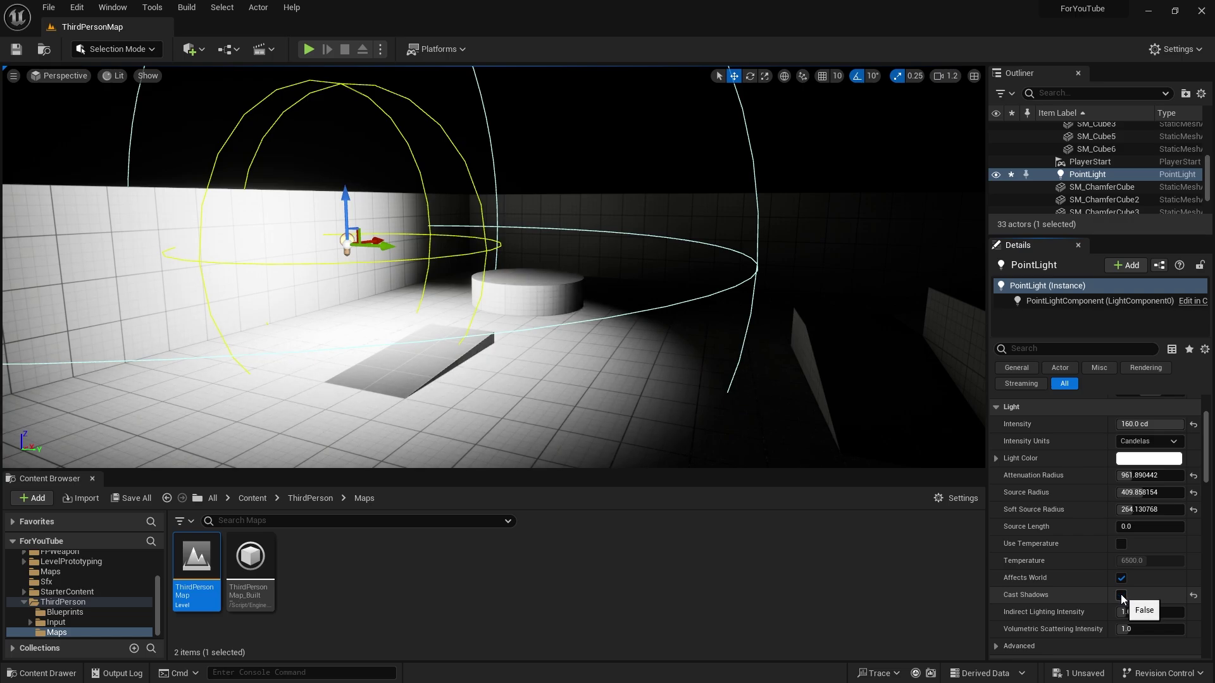
click(1121, 596)
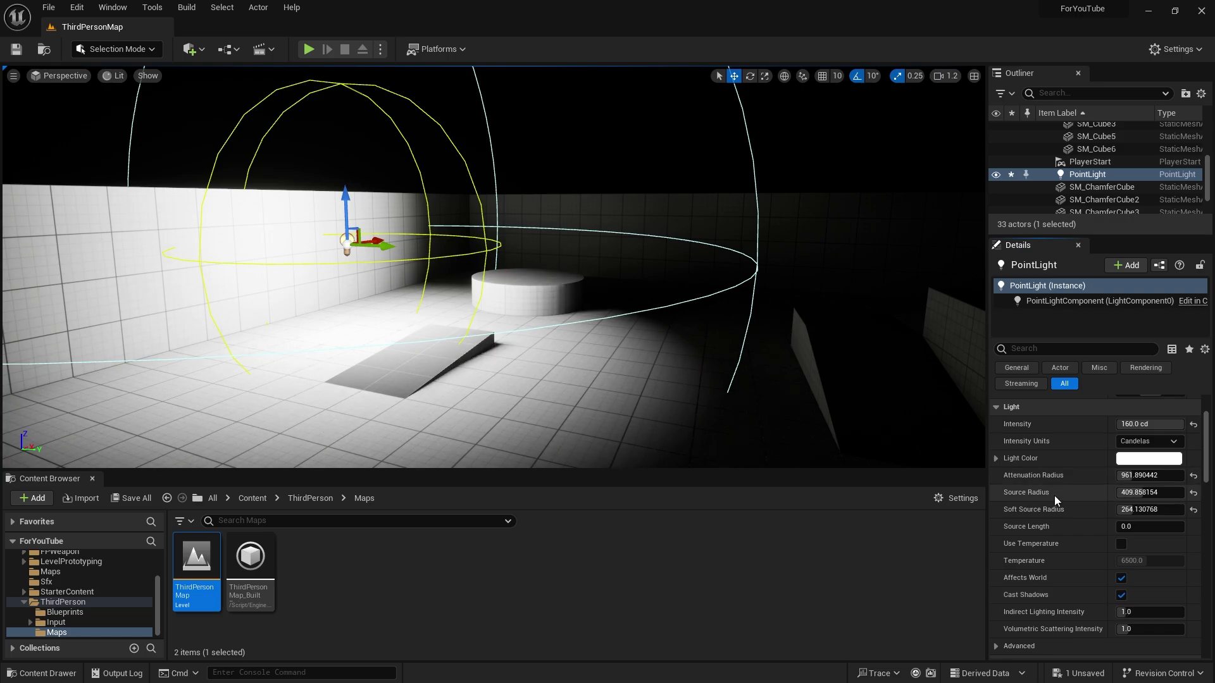
Raise the point light's Indirect Lighting Intensity and toggle Visible off and back on.
scroll(1076, 531, down, 2)
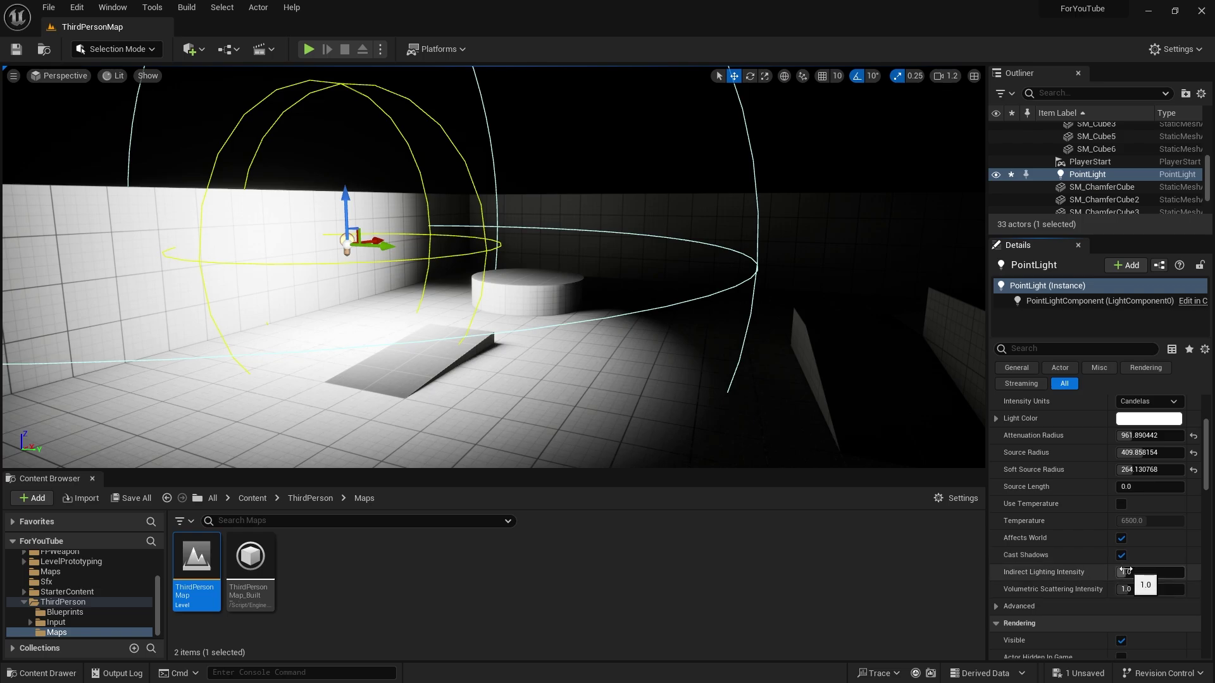
drag(1122, 572, 1169, 572)
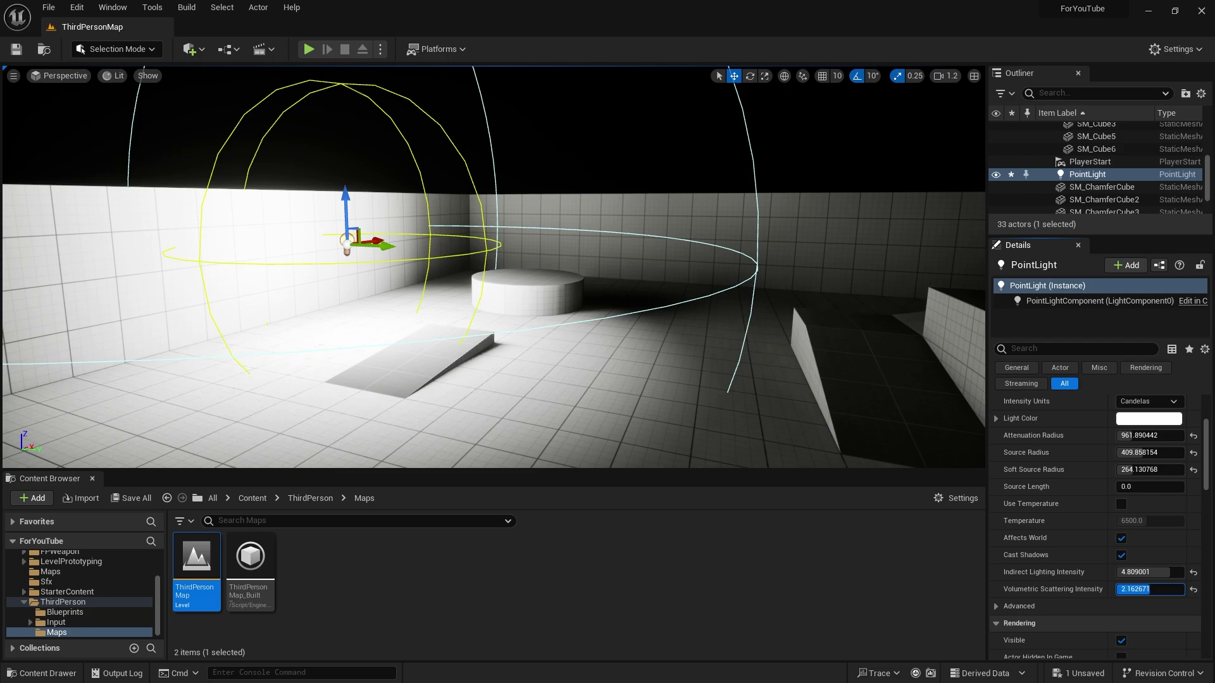
click(1121, 641)
click(1121, 641)
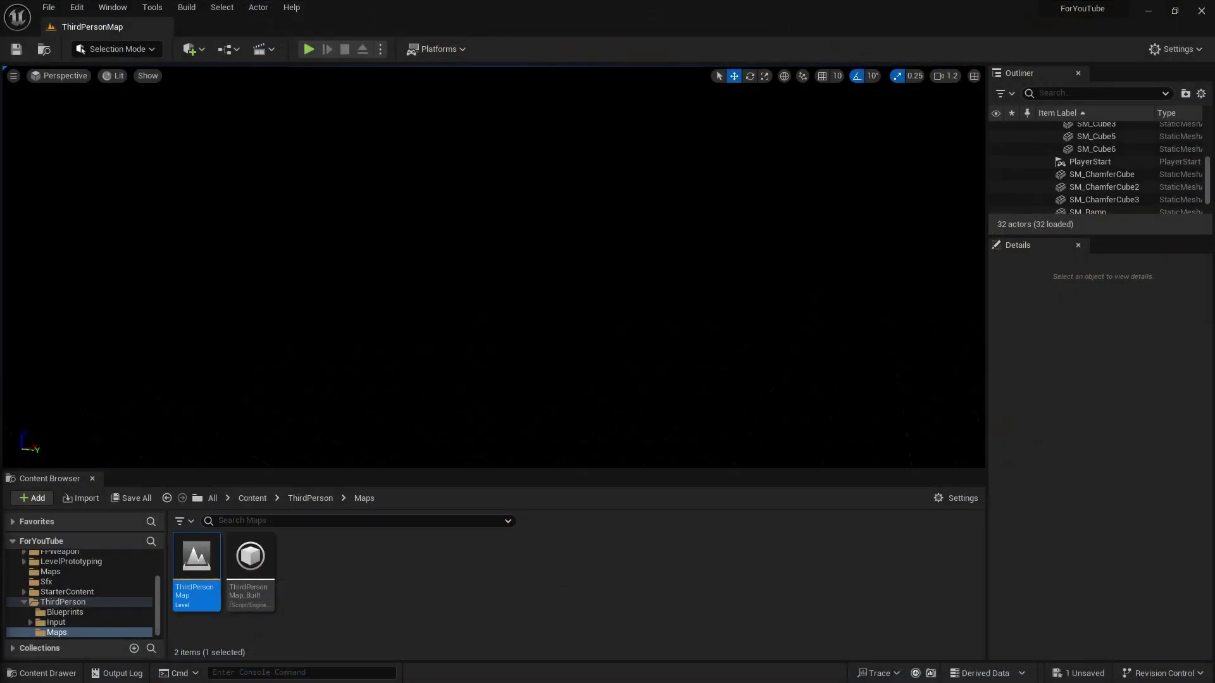
Add a Spot Light via Quick Add > Lights and lift it along Z above the floor.
click(202, 52)
mouse_move(306, 165)
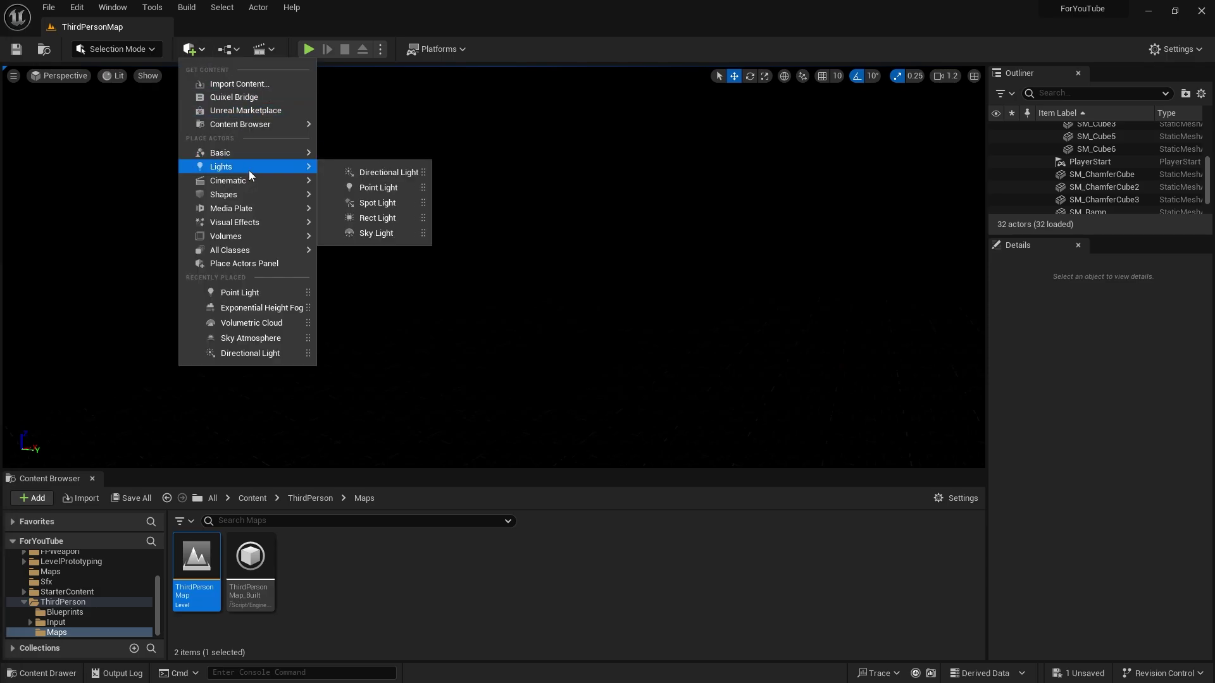
click(393, 203)
drag(494, 227, 494, 133)
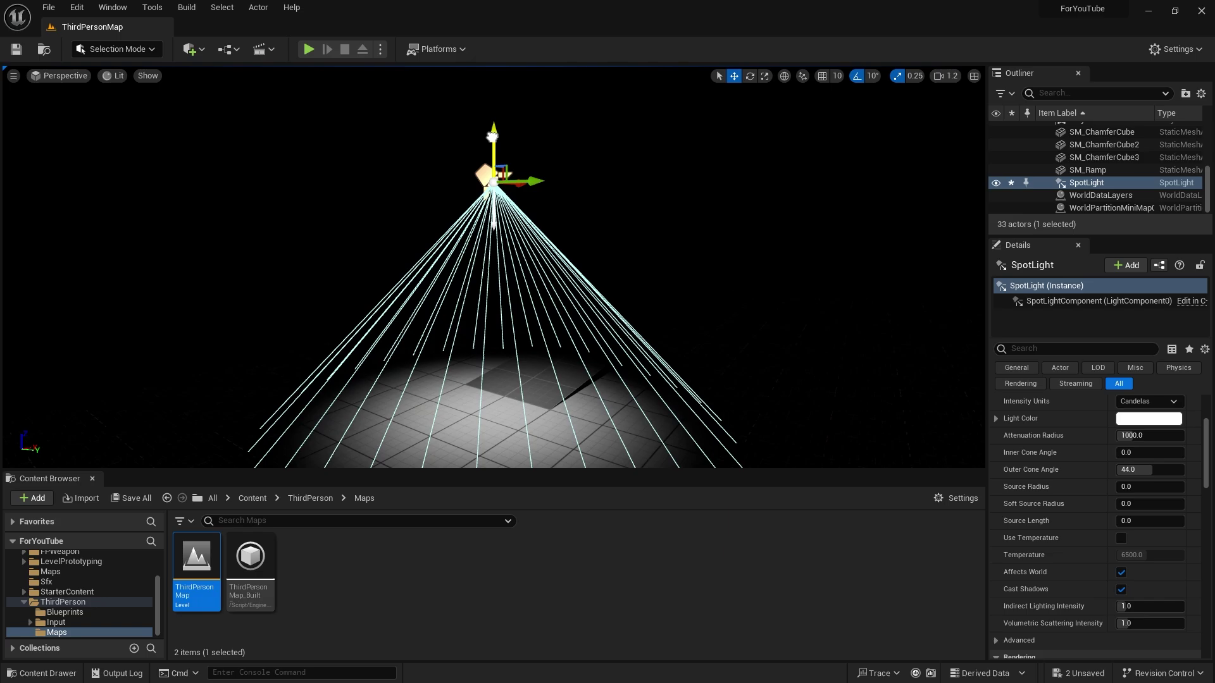
scroll(512, 267, up, 3)
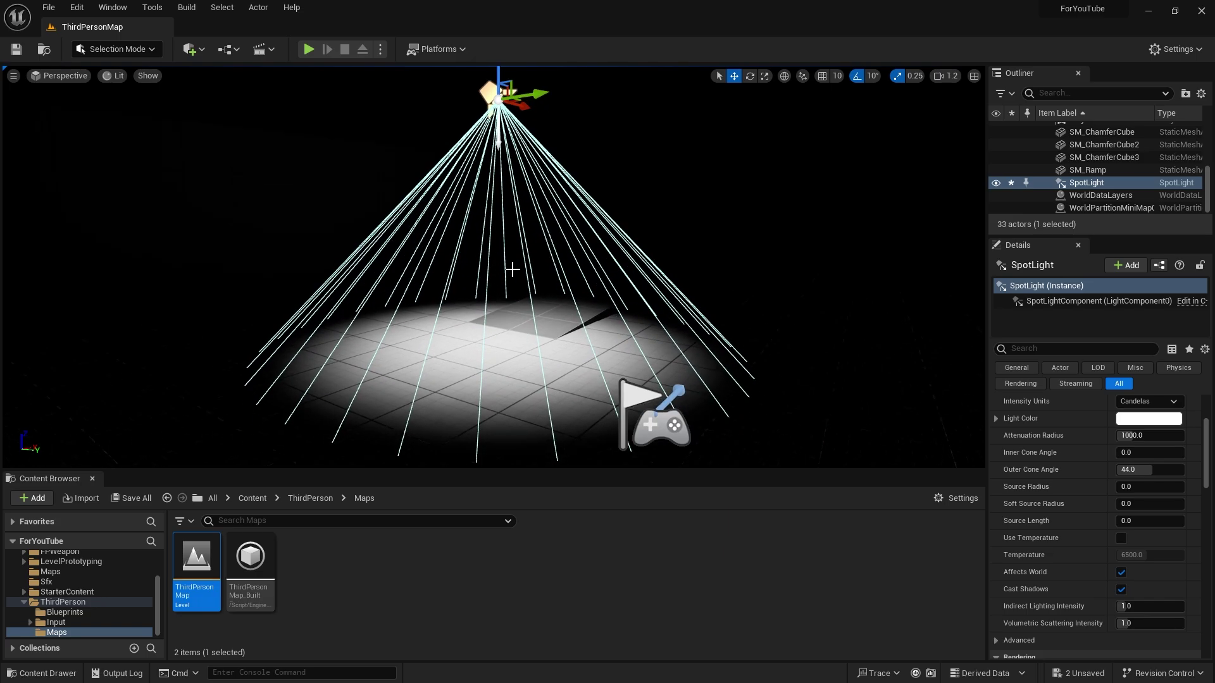
scroll(509, 272, down, 5)
scroll(509, 272, up, 2)
scroll(520, 246, up, 3)
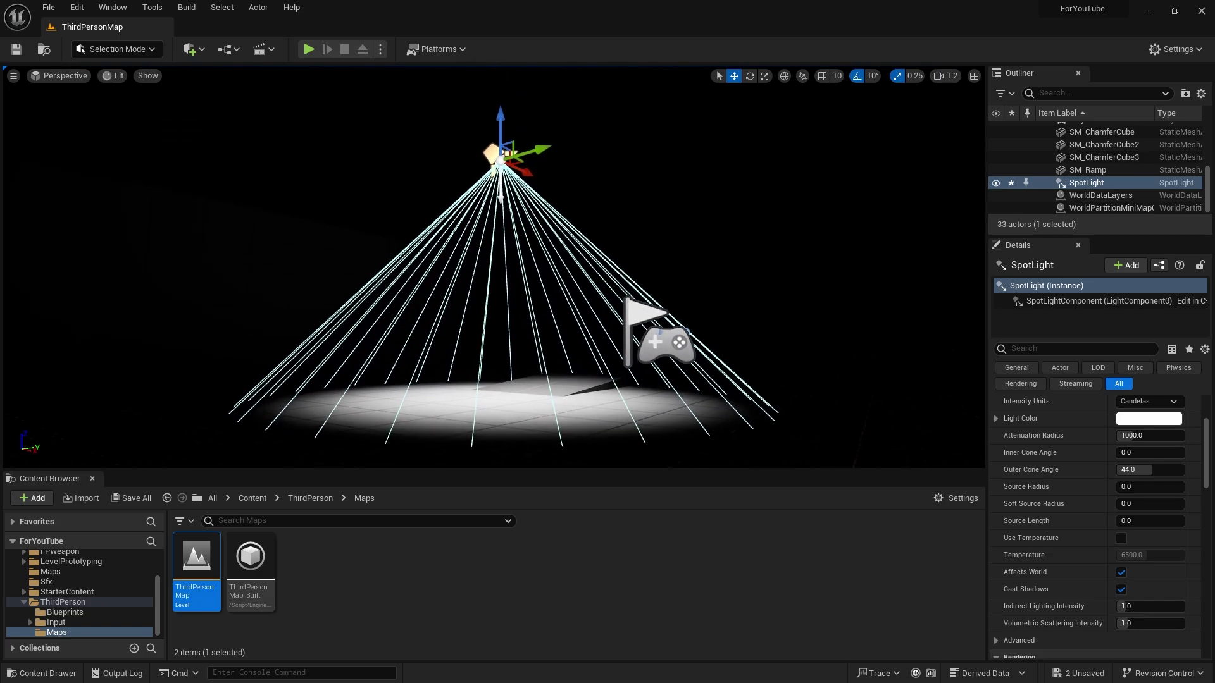
scroll(521, 246, down, 4)
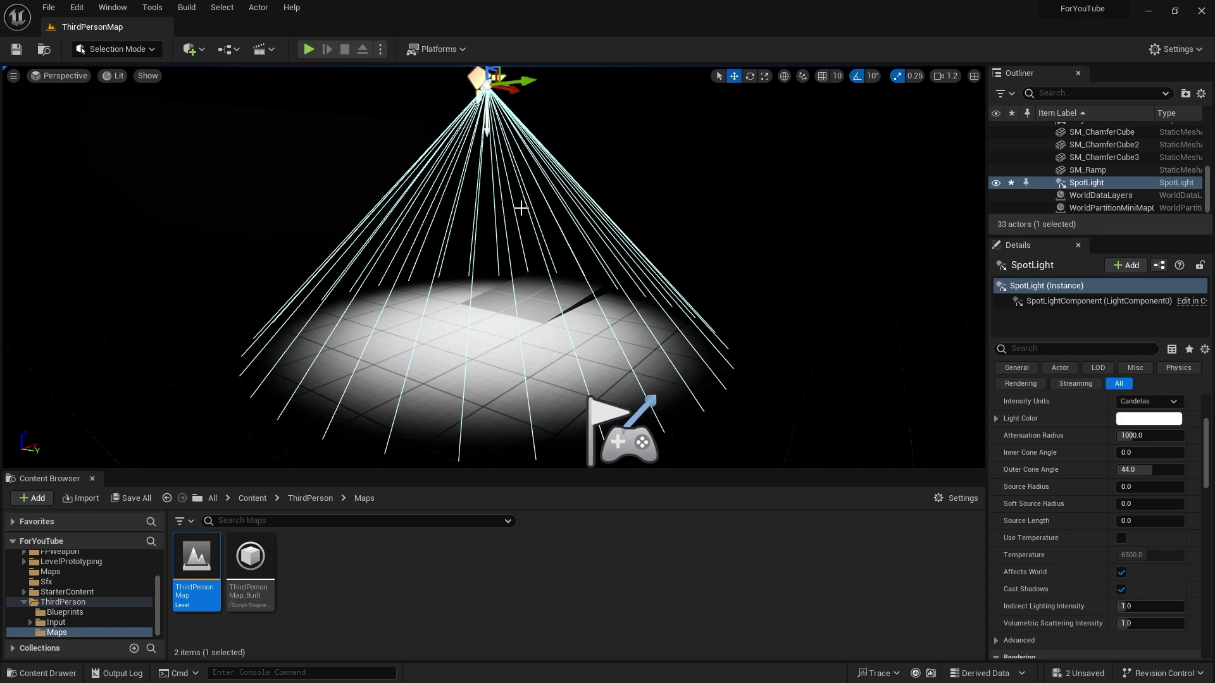
Set the spot light's Light Color to pale green in the Color Picker.
click(1148, 419)
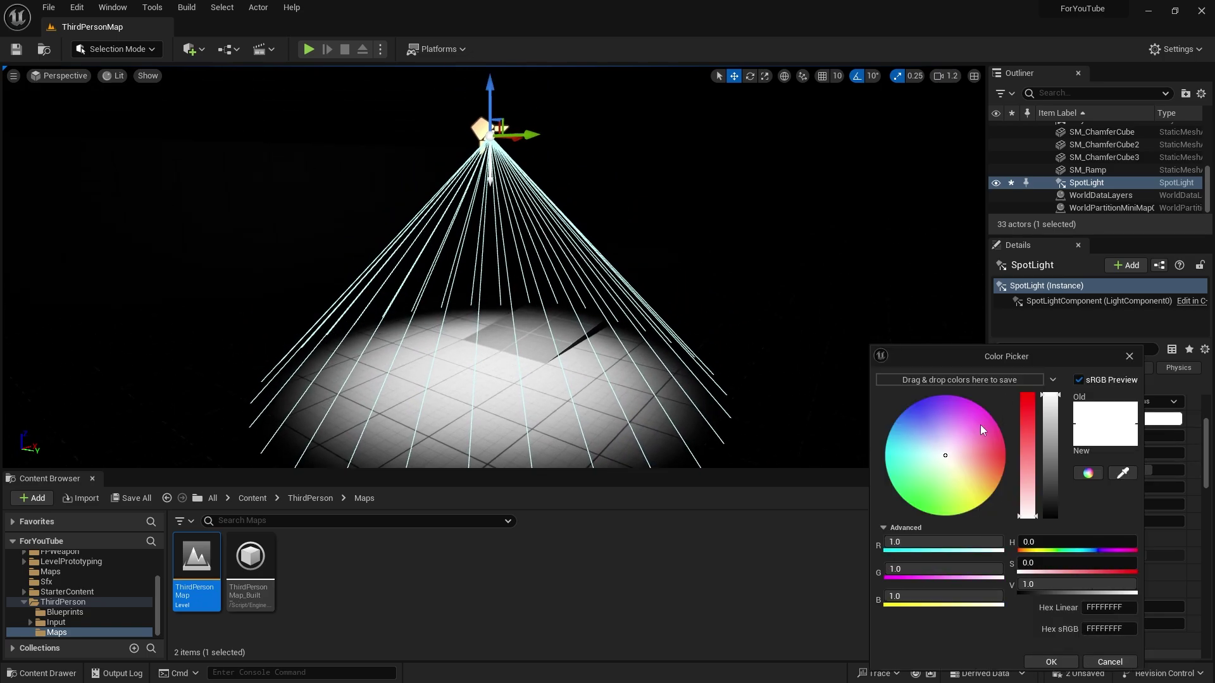
drag(980, 424, 925, 473)
click(1130, 356)
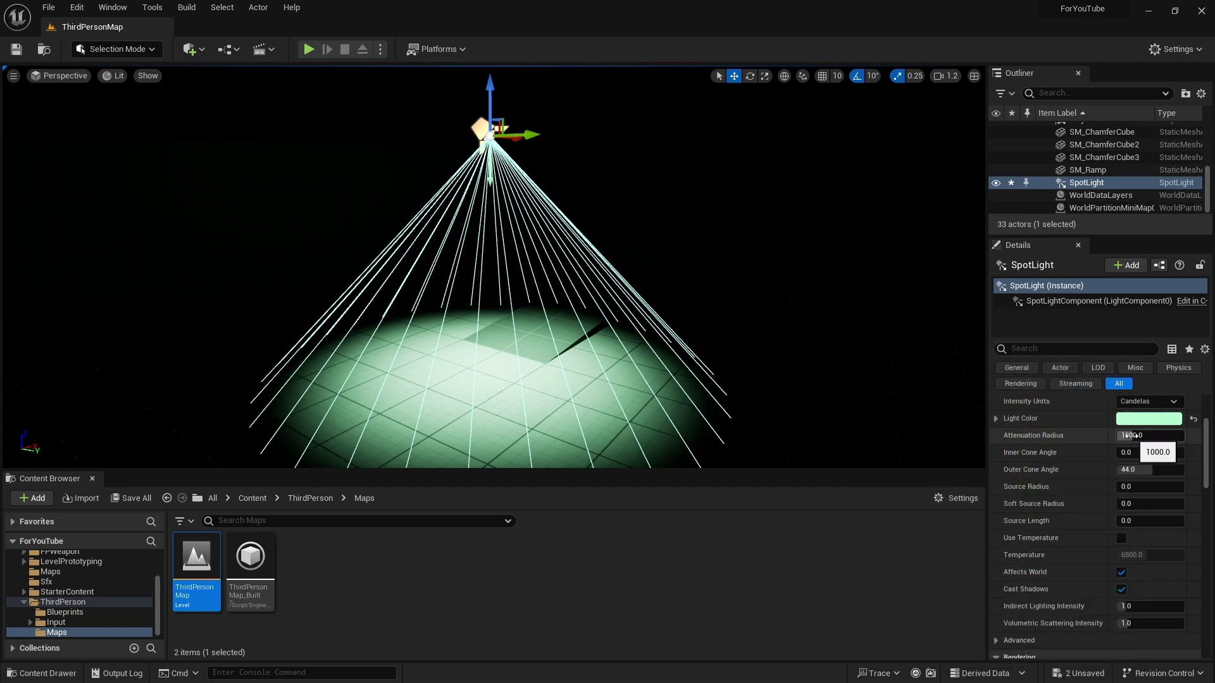
scroll(1142, 441, up, 2)
Raise spot light intensity to about 24 cd, shrink attenuation radius to ~670, widen inner cone to 33.4°.
drag(1133, 445, 1148, 444)
drag(1133, 497, 1121, 497)
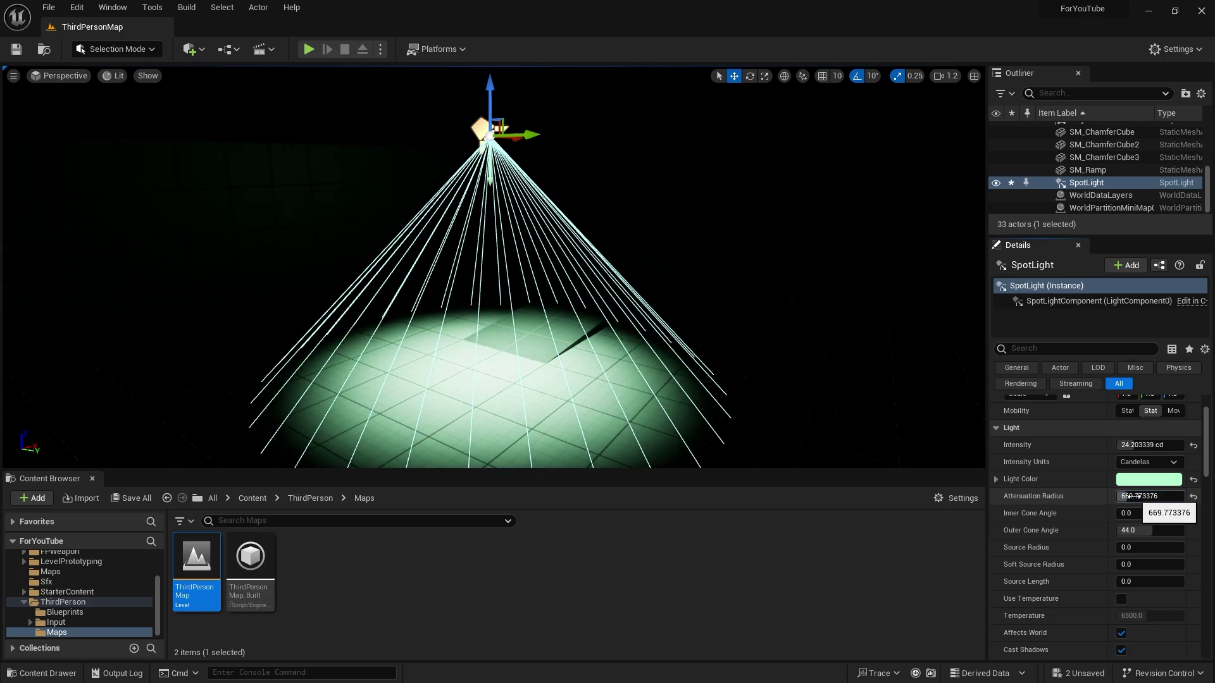
mouse_move(1132, 513)
mouse_down()
mouse_move(1168, 513)
mouse_move(1131, 493)
mouse_up()
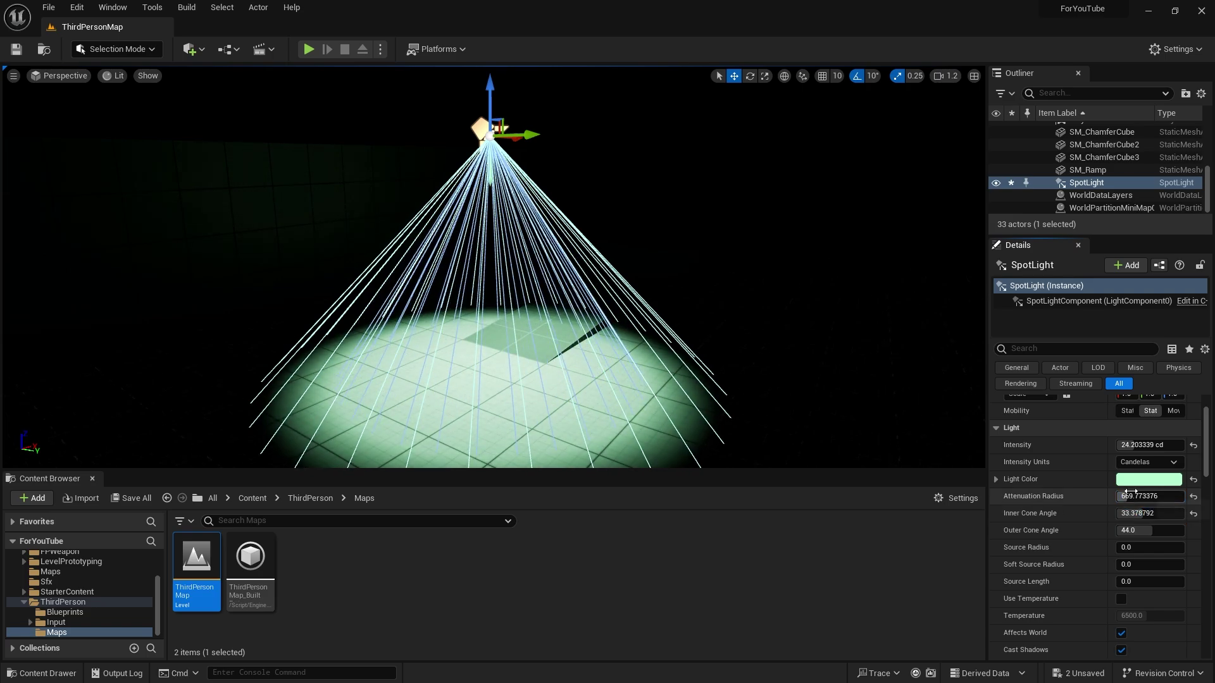
Reset the spot light colour to white and set its cone angles to about 28.7° inner and 45.4° outer.
click(1193, 478)
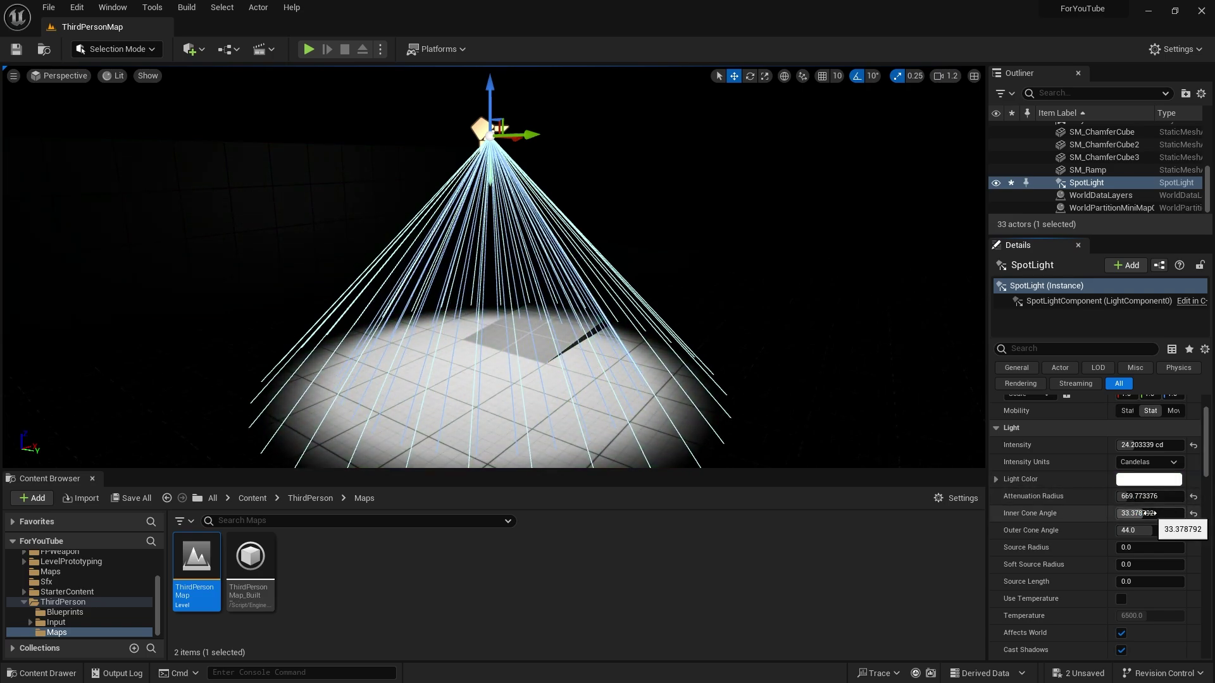
scroll(1138, 513, down, 3)
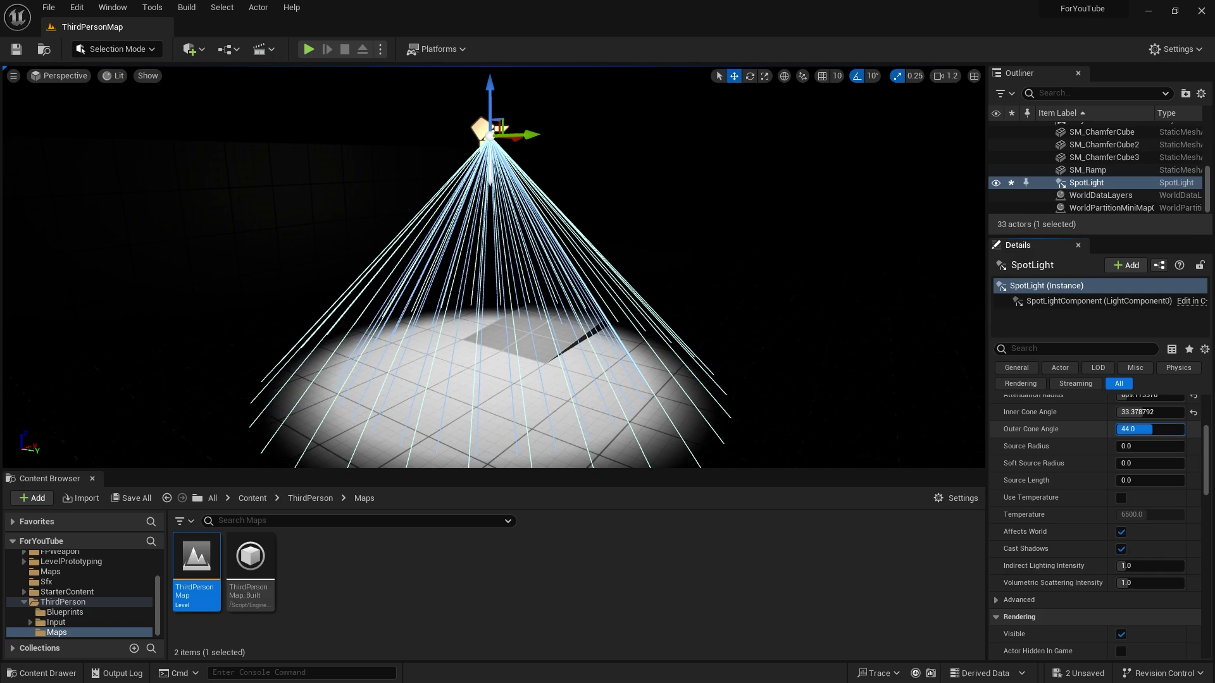
mouse_move(1149, 429)
mouse_down()
mouse_move(1120, 429)
mouse_move(1152, 429)
mouse_up()
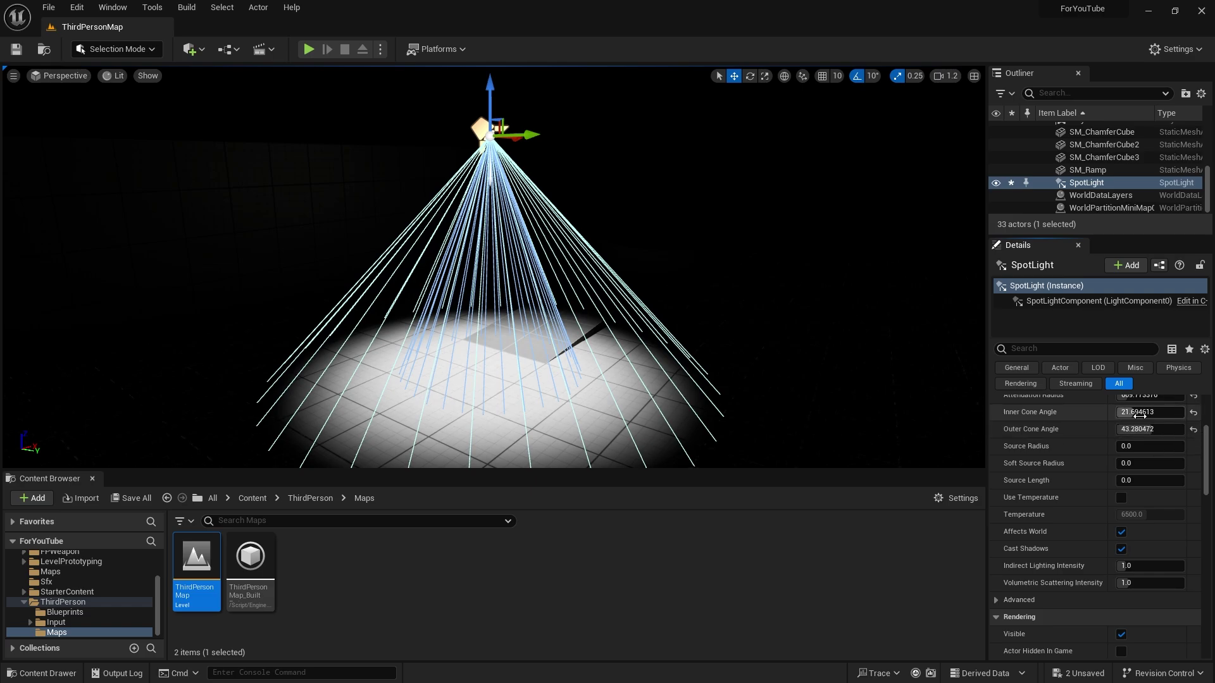
mouse_move(1139, 411)
mouse_down()
mouse_move(1174, 412)
mouse_move(1119, 429)
mouse_move(1148, 429)
mouse_up()
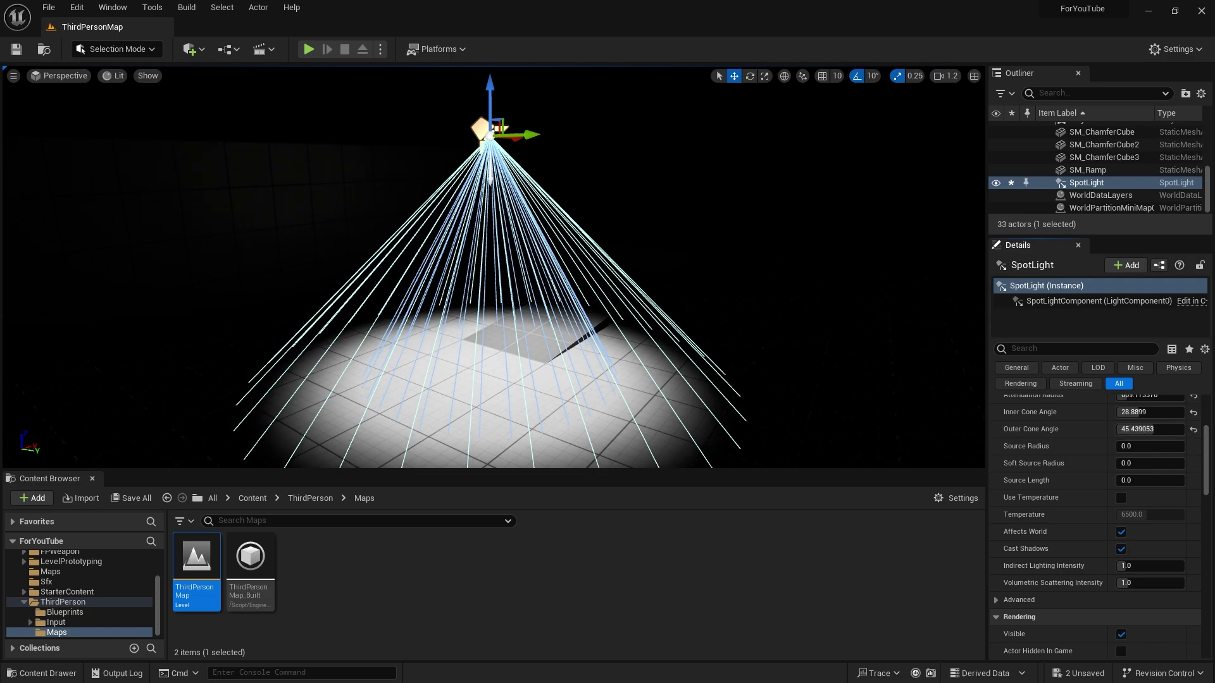
Tilt the spot light so its cone points sideways.
scroll(625, 214, up, 2)
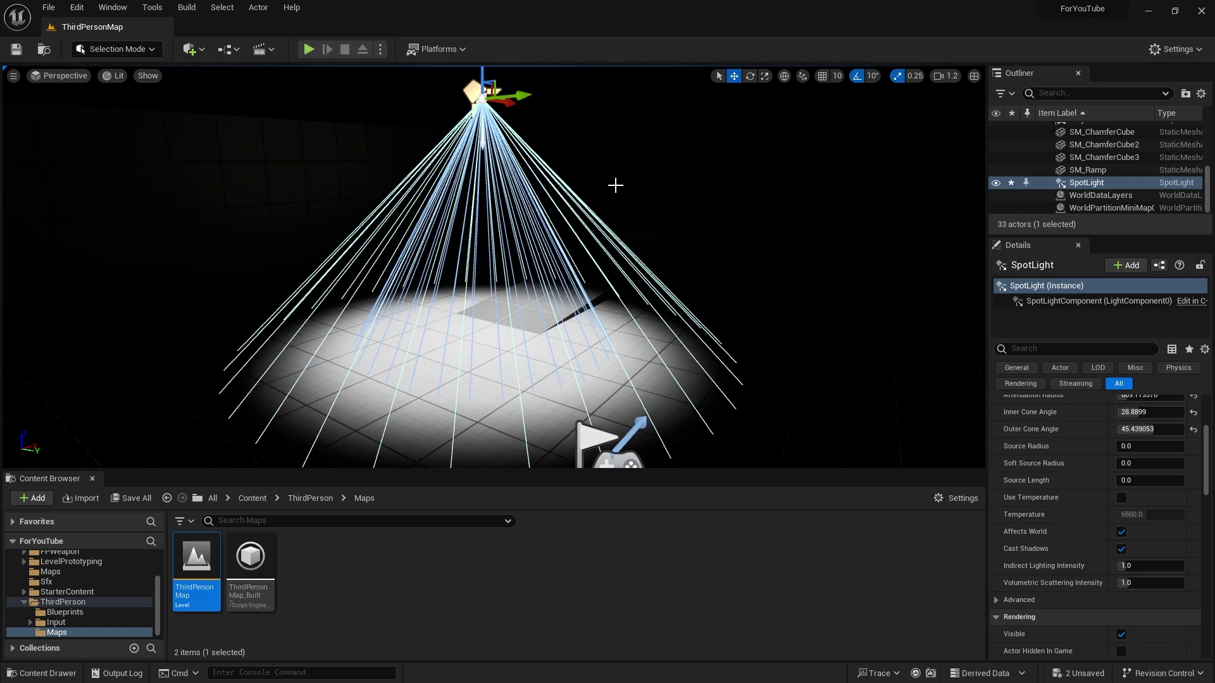
scroll(616, 185, down, 2)
key(e)
drag(452, 171, 442, 88)
Narrow the spot light's outer cone angle and widen its inner cone angle.
scroll(1037, 396, up, 1)
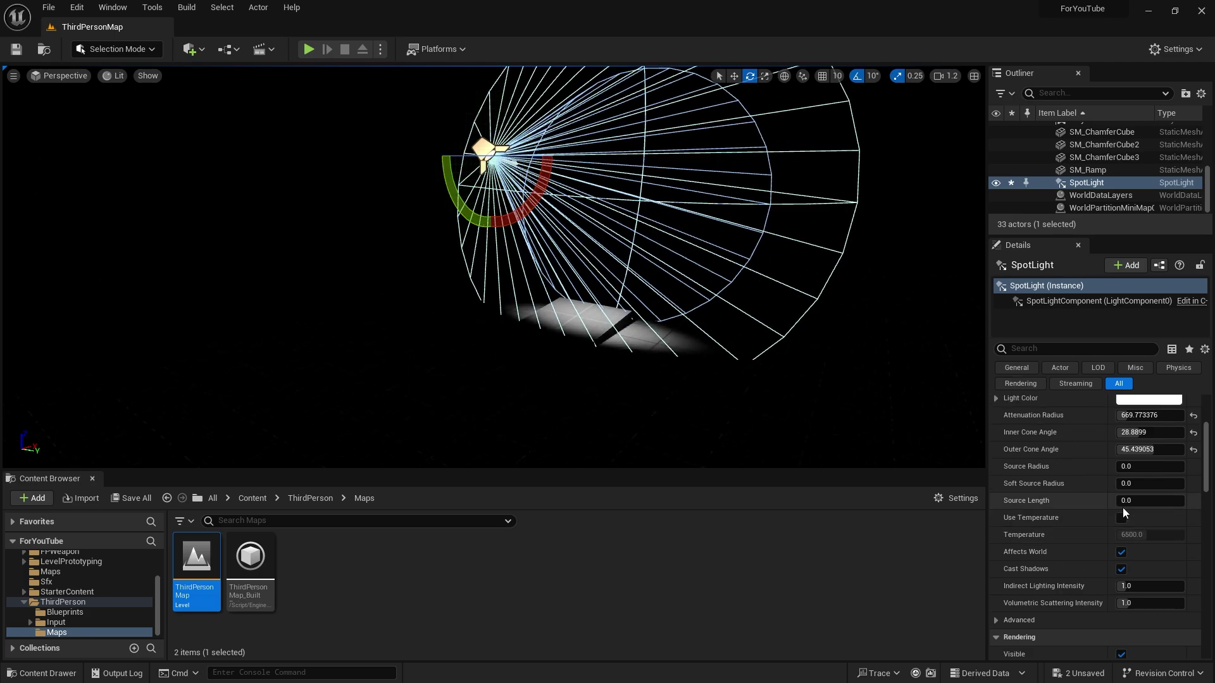
mouse_move(1133, 432)
mouse_down()
mouse_move(1158, 432)
mouse_move(1144, 432)
mouse_move(1148, 423)
mouse_up()
scroll(1104, 488, up, 2)
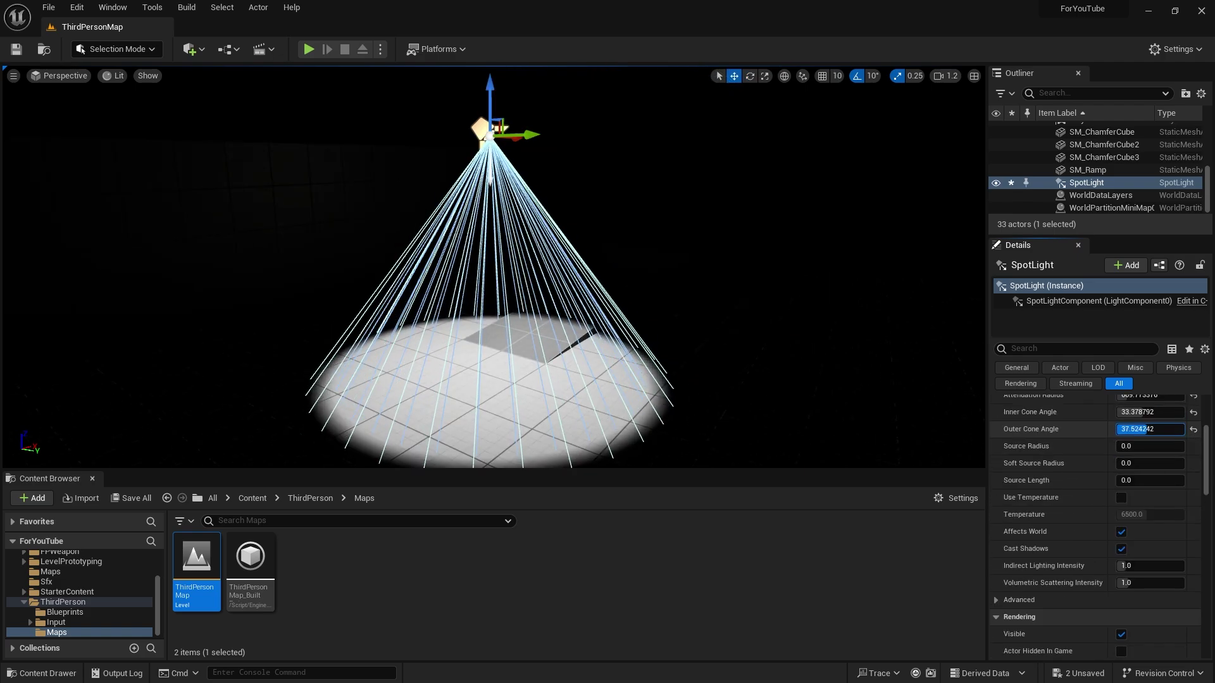
mouse_move(1146, 429)
mouse_down()
mouse_move(1132, 428)
mouse_move(1152, 429)
mouse_up()
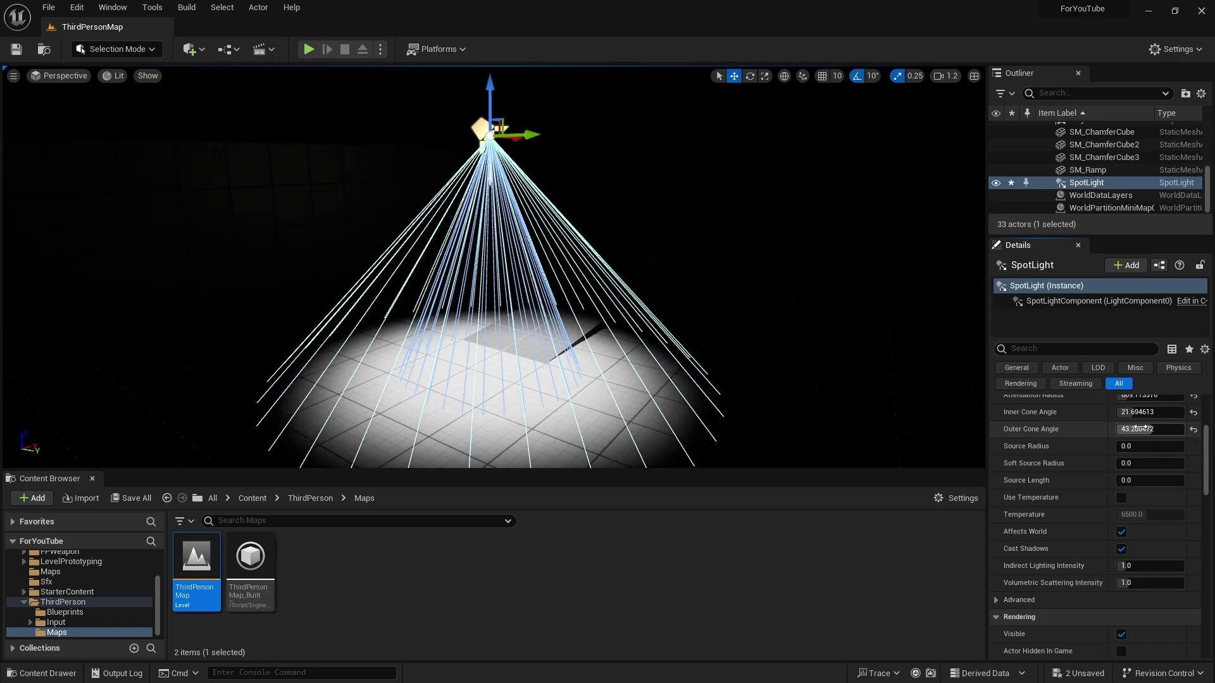
mouse_move(1135, 412)
mouse_down()
mouse_move(1155, 411)
mouse_move(1144, 412)
mouse_move(1141, 438)
mouse_move(1132, 429)
mouse_up()
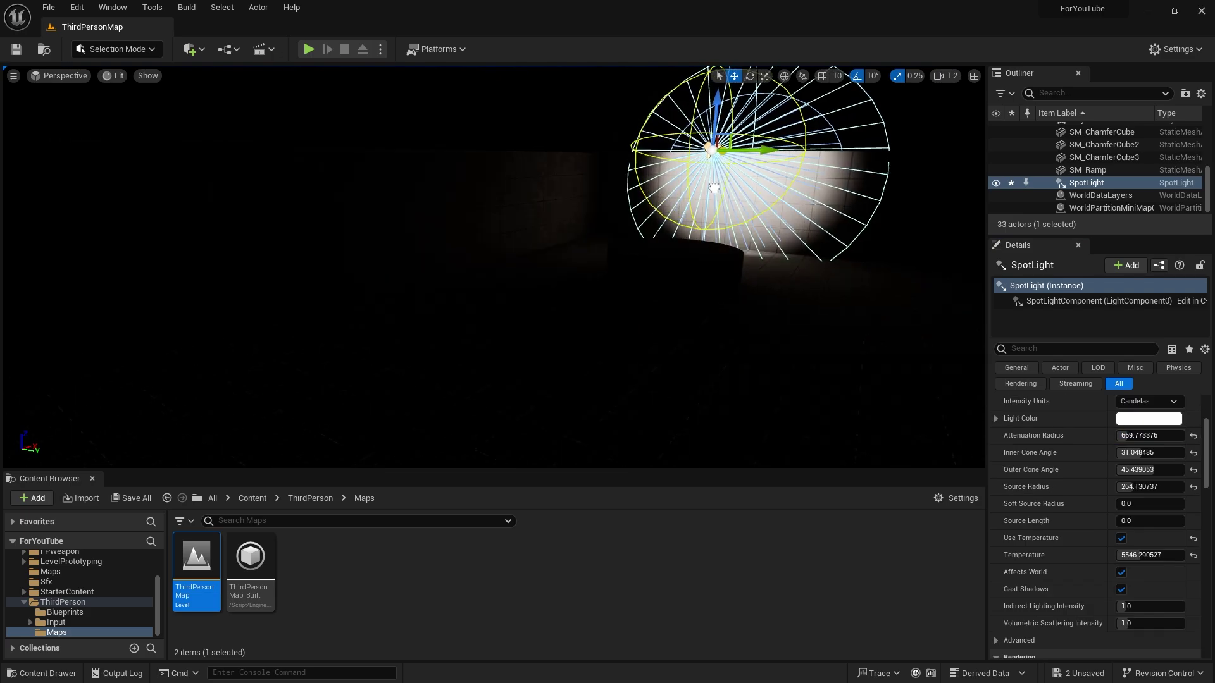
Swing the spot light's cone to a new angle and preview the game view with G.
drag(714, 188, 704, 191)
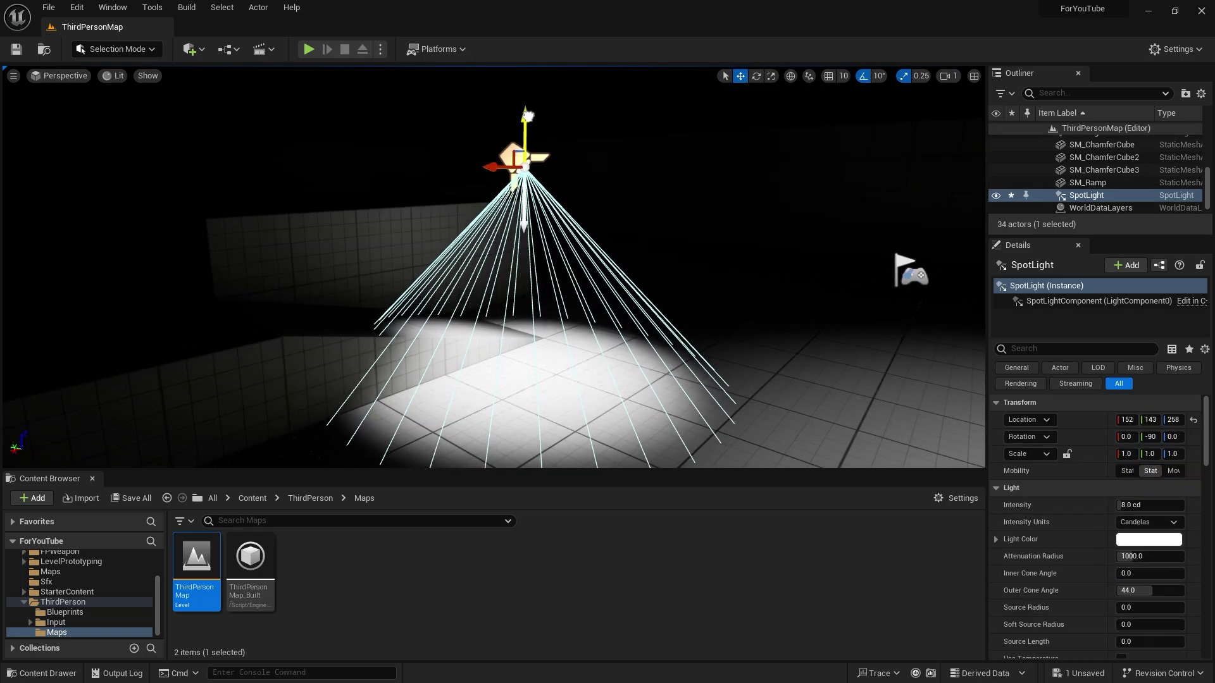
key(g)
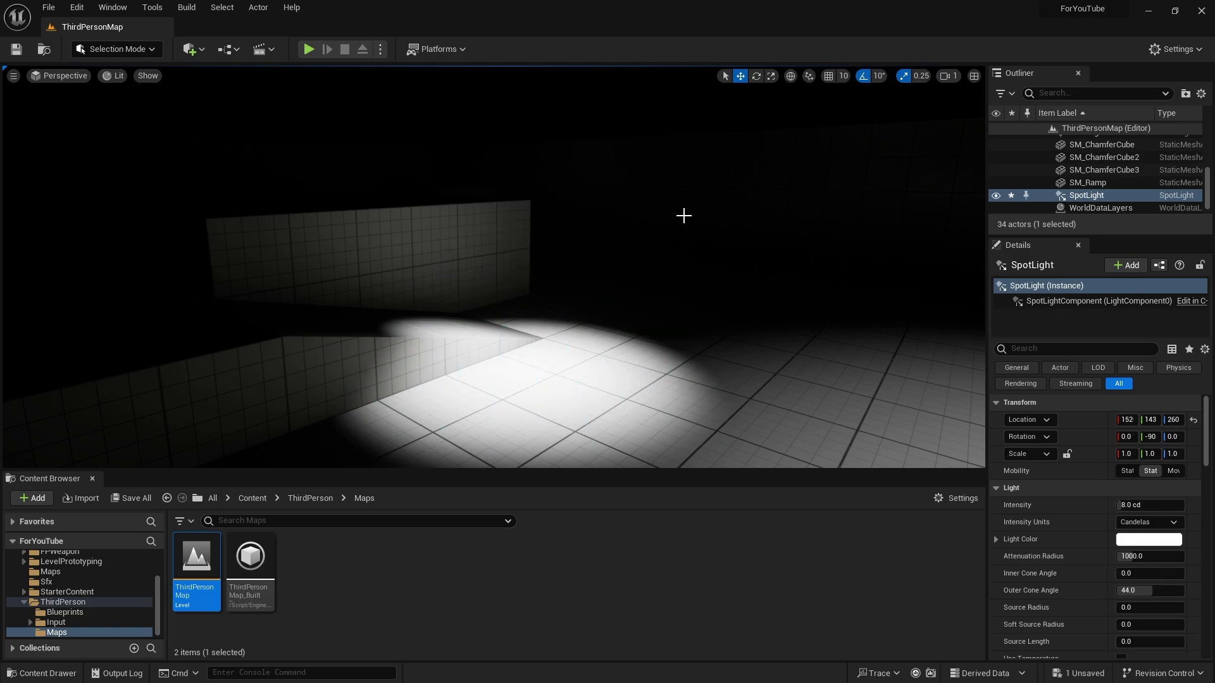
key(g)
key(g)
key(g)
key(g)
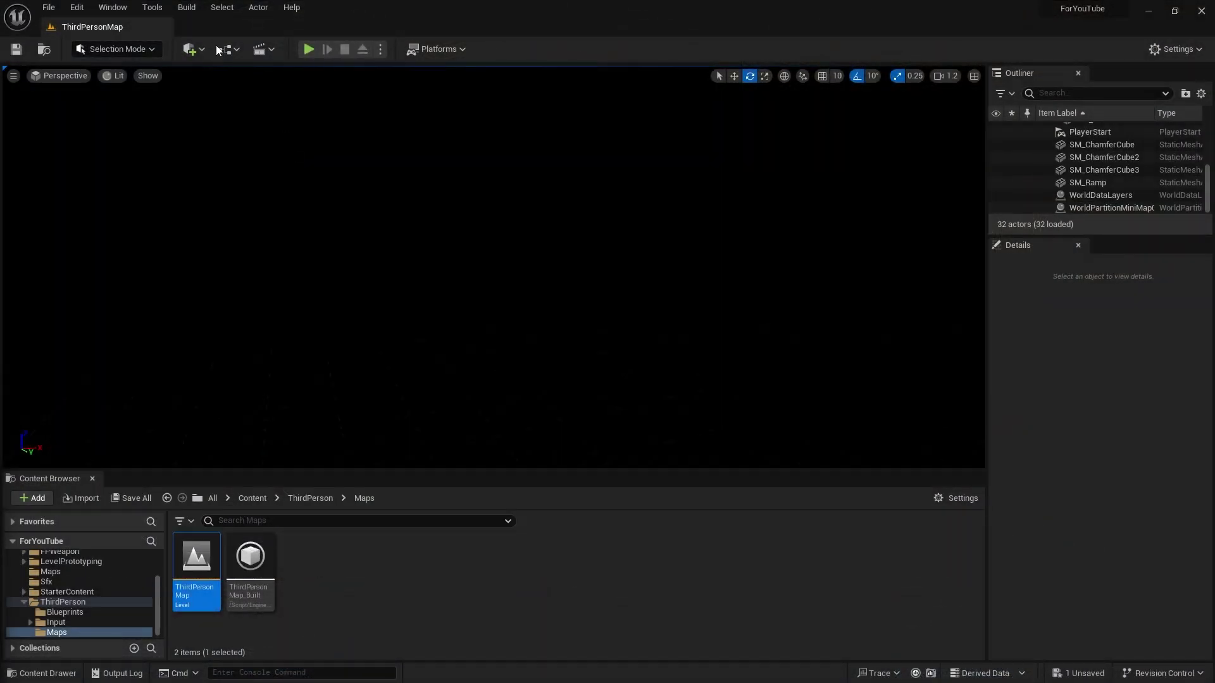
Place a Rect Light from Quick Add > Lights and rotate it 90° to shine onto the floor.
click(200, 50)
mouse_move(234, 165)
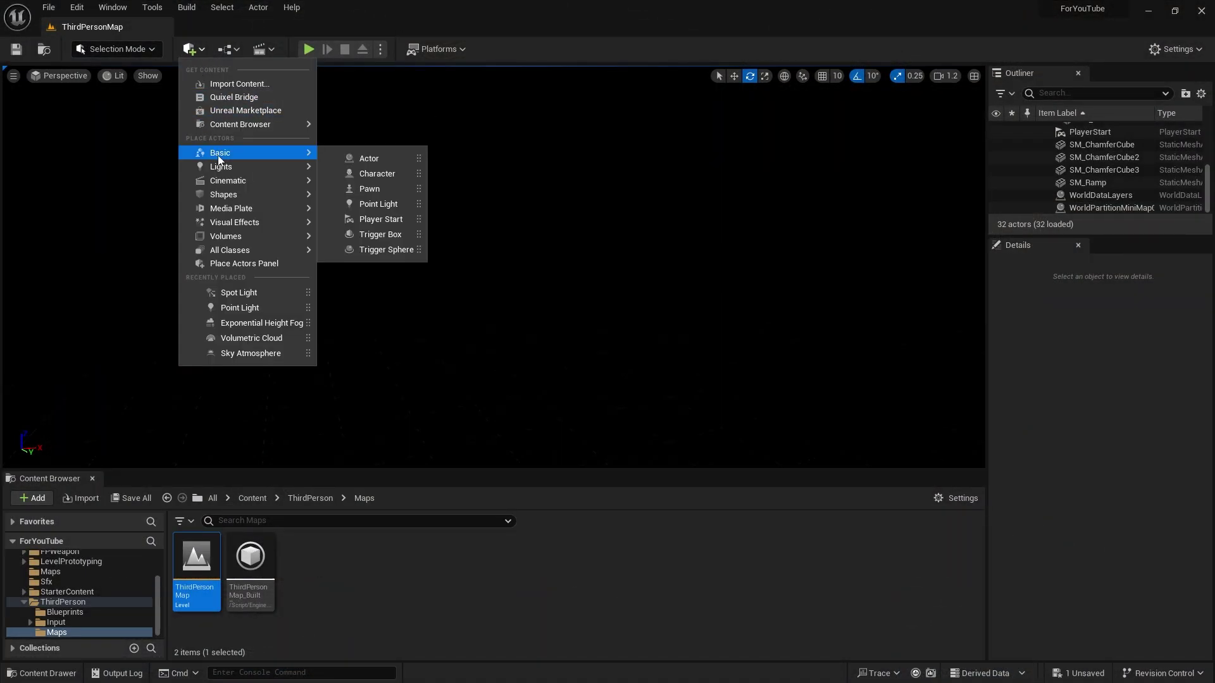
click(381, 222)
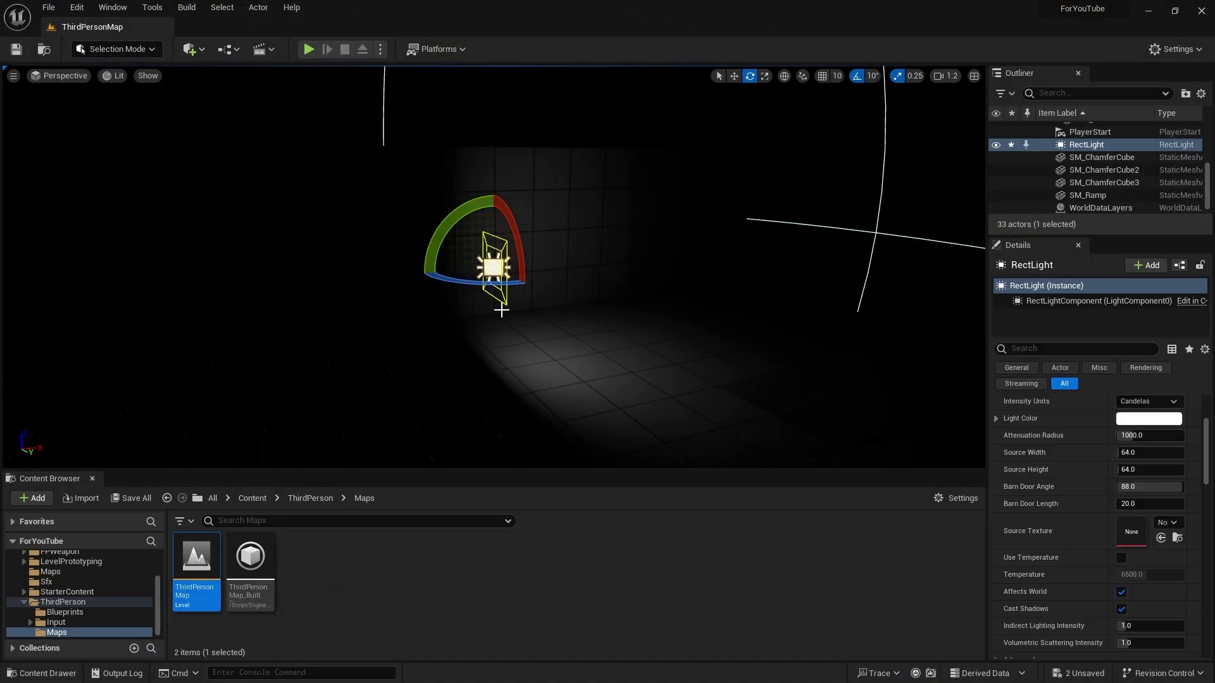
middle_drag(519, 298, 633, 258)
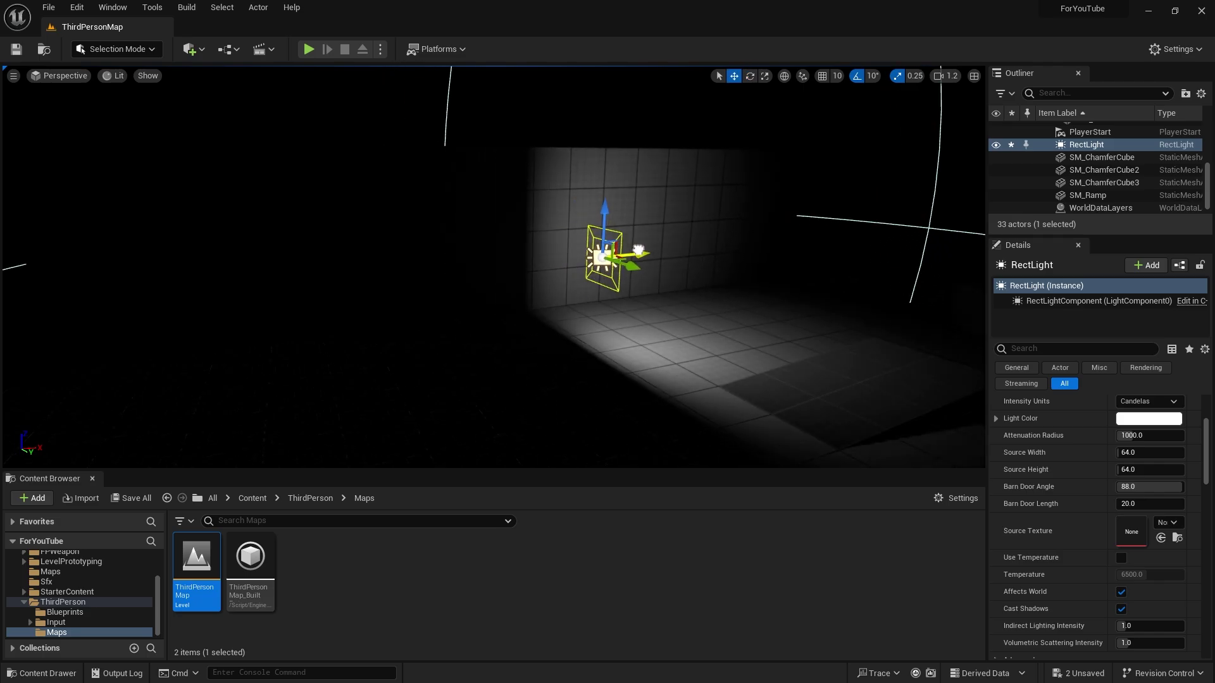
drag(633, 258, 625, 304)
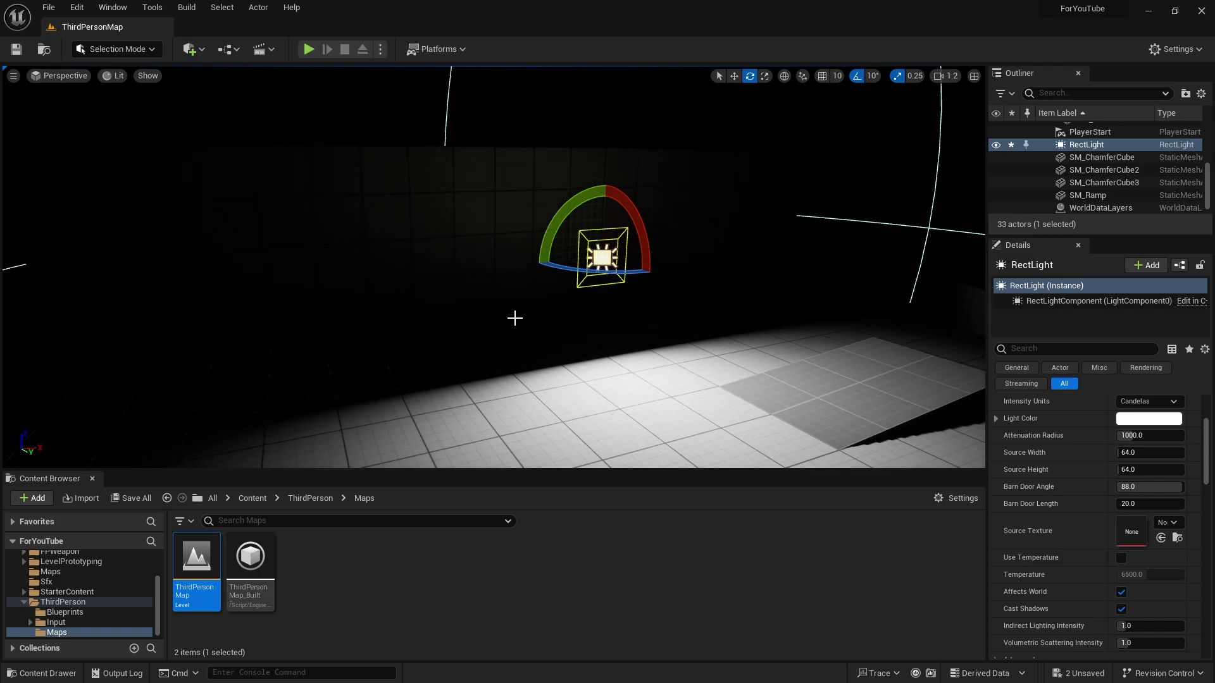
mouse_move(455, 307)
right_down()
mouse_move(437, 310)
mouse_move(531, 302)
mouse_move(456, 307)
right_up()
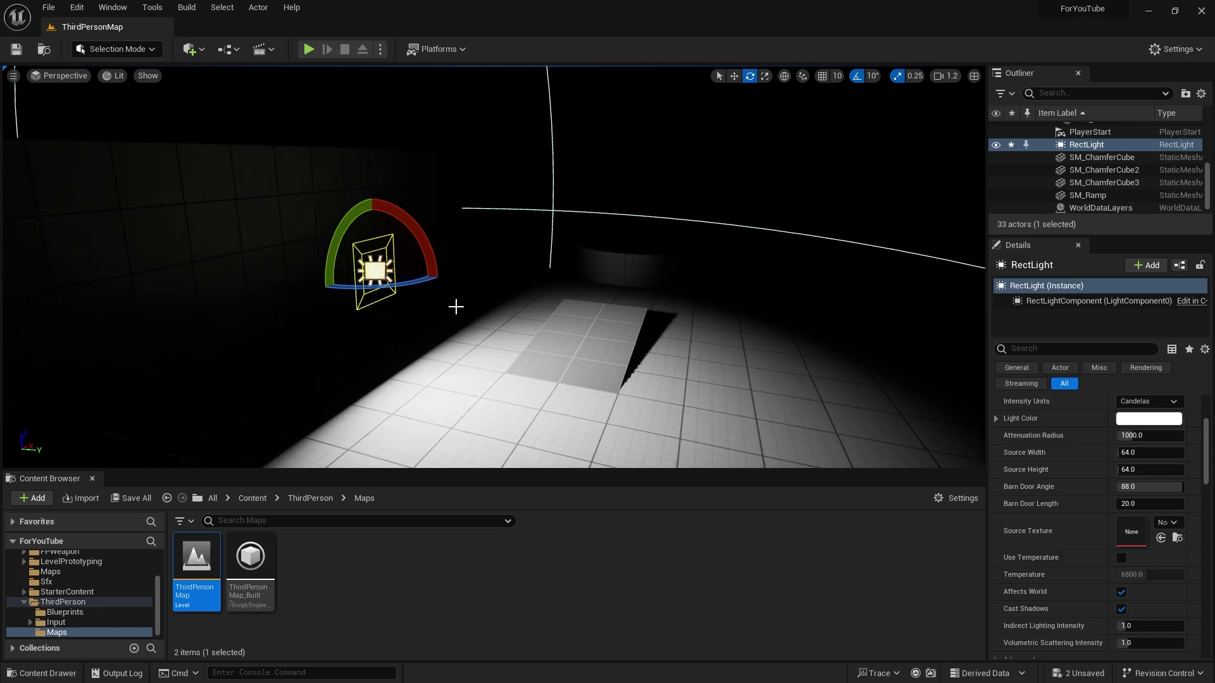
Size the rect light source to about 337 × 173 and use T_Chair_M as its source texture.
key(w)
drag(1138, 436, 1167, 470)
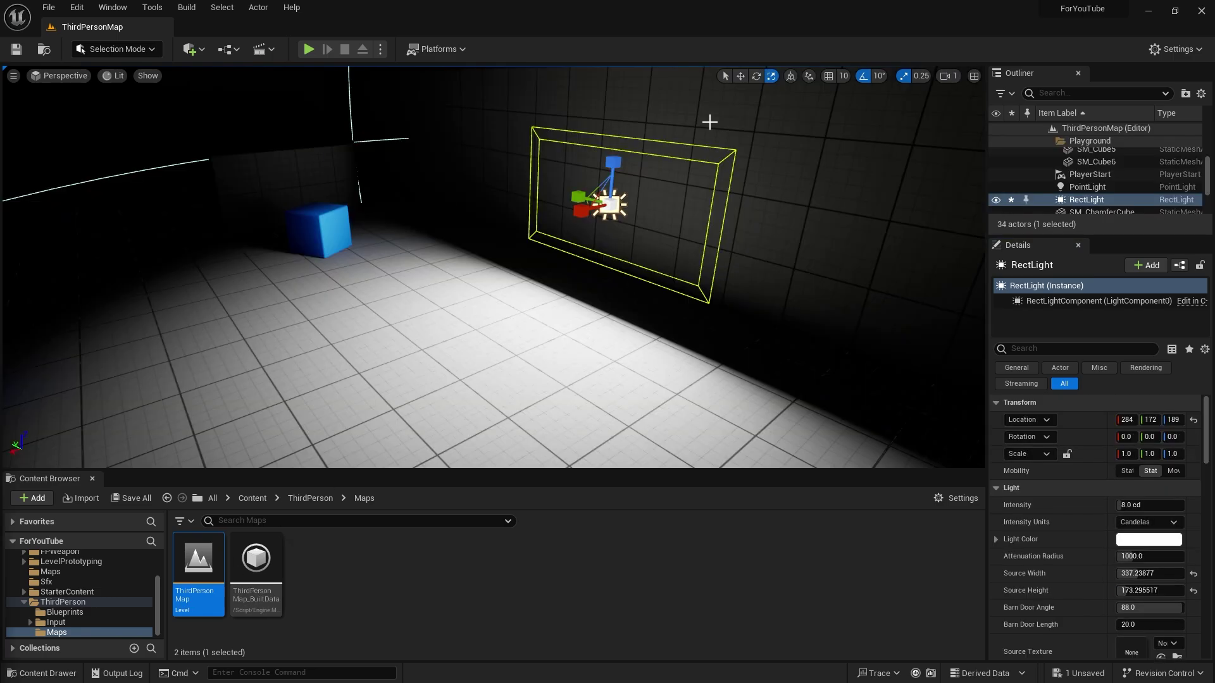
scroll(1175, 574, down, 3)
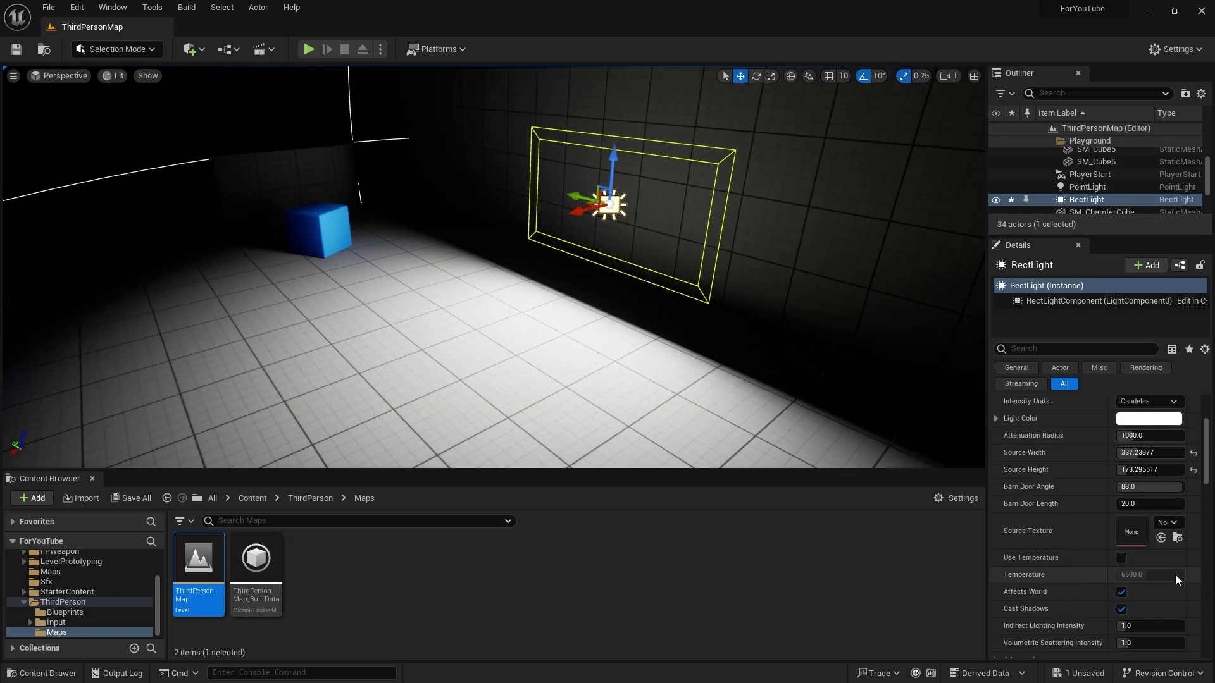
click(1167, 523)
scroll(1152, 435, down, 1)
scroll(1149, 442, down, 5)
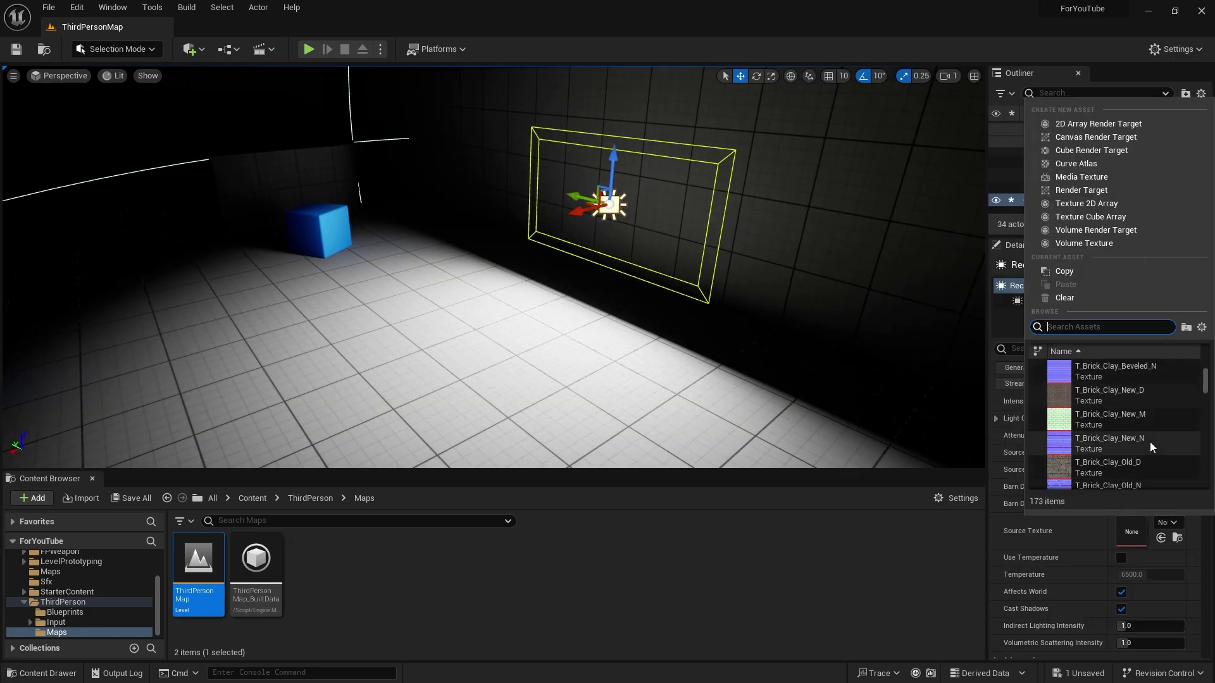
click(1080, 450)
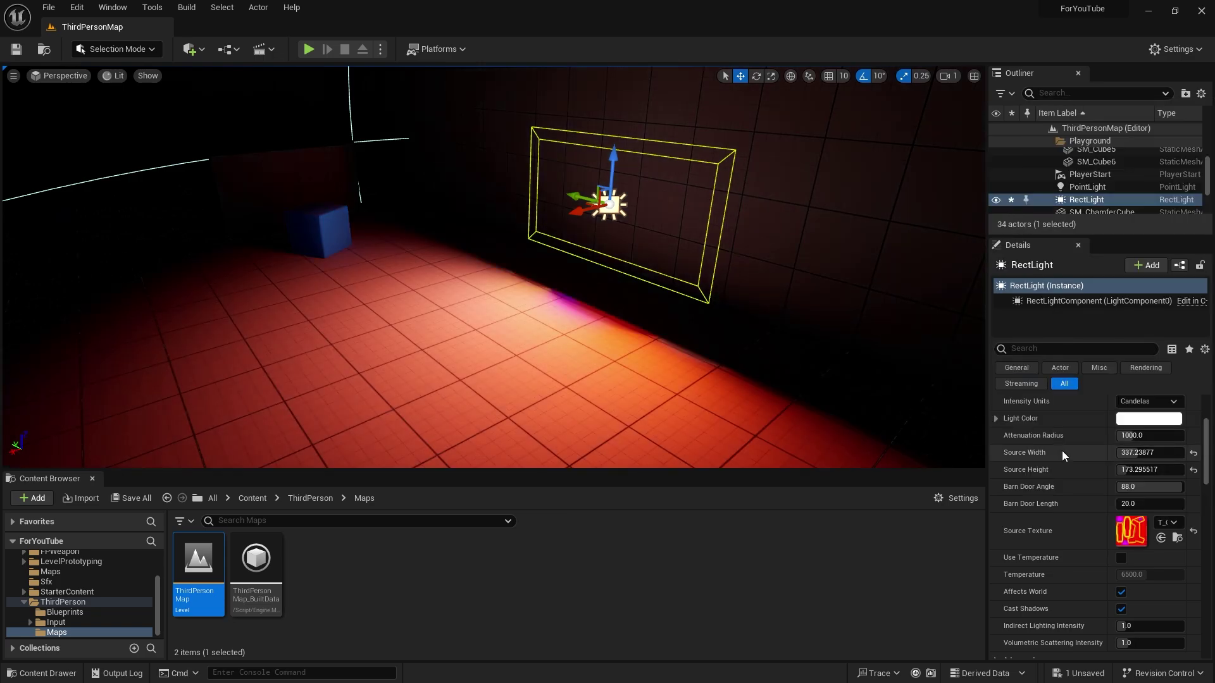
Set the rect light's barn doors to about 29° angle and 97 length, then raise it higher.
key(e)
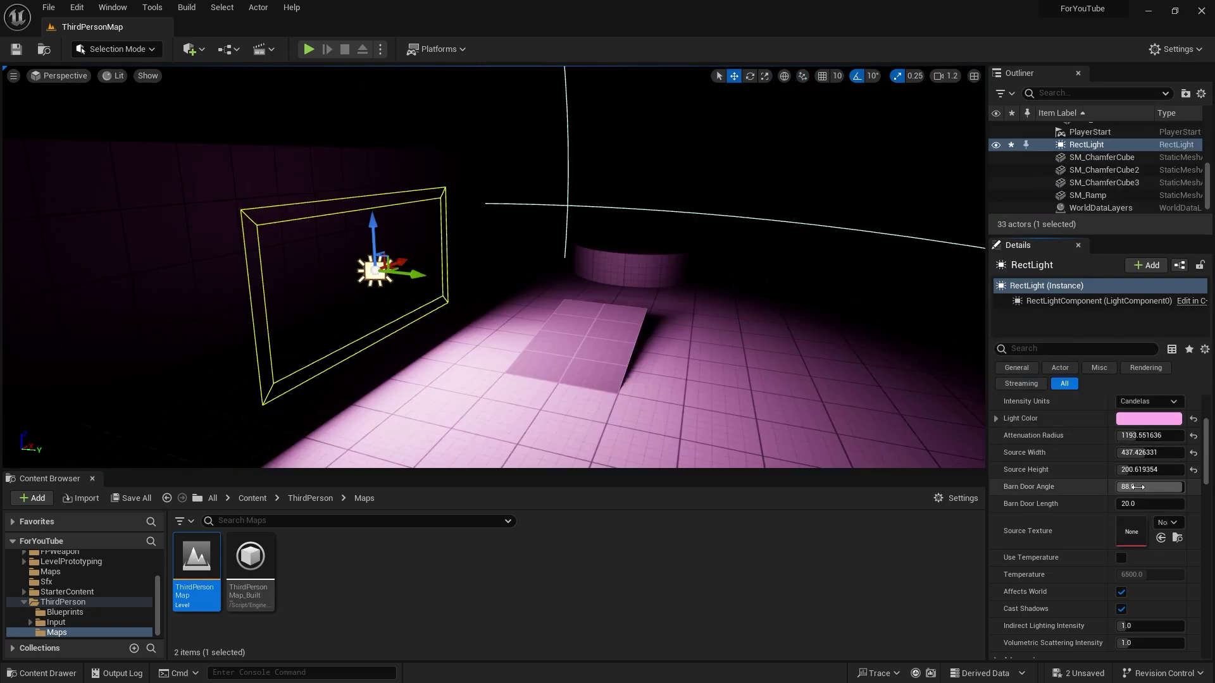
drag(1133, 487, 852, 409)
right_drag(814, 365, 792, 365)
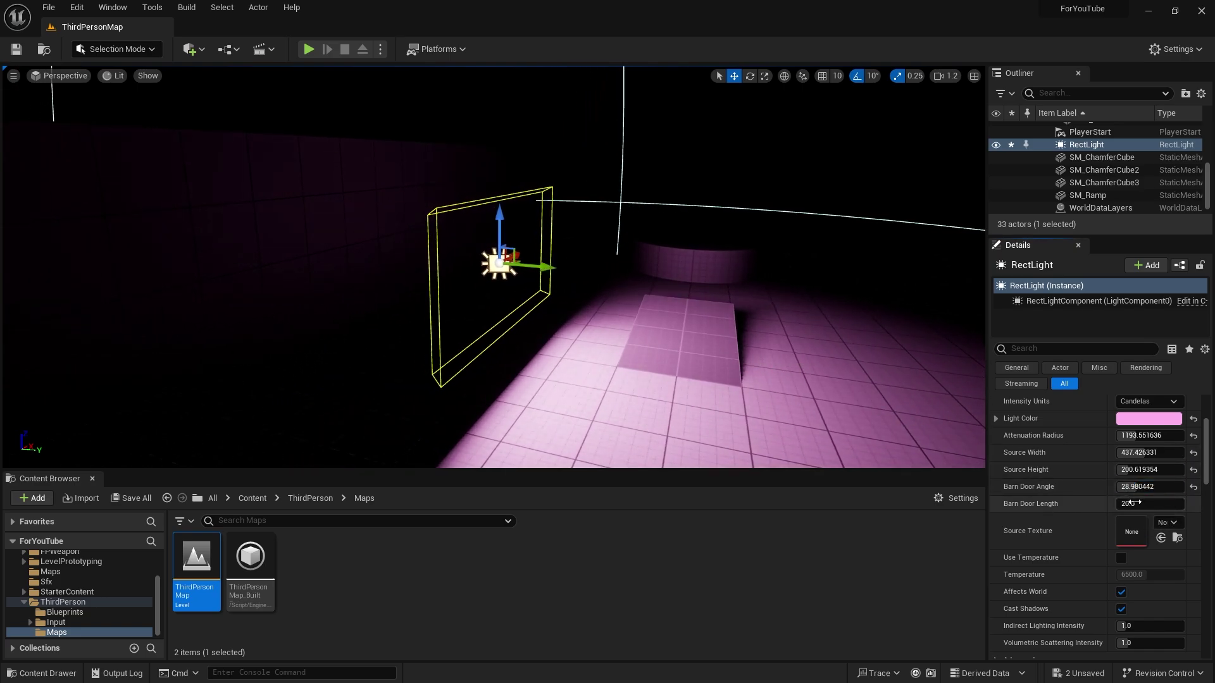
drag(1135, 503, 1180, 503)
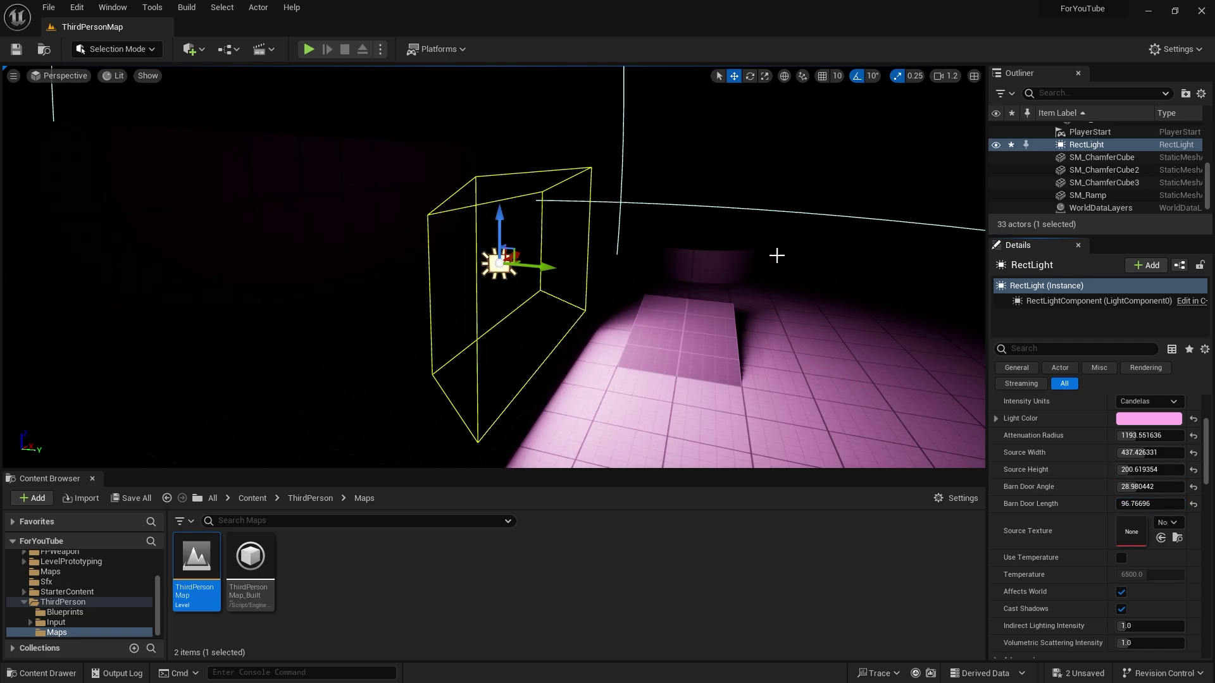
mouse_move(735, 292)
right_down()
mouse_move(702, 291)
mouse_move(735, 291)
right_up()
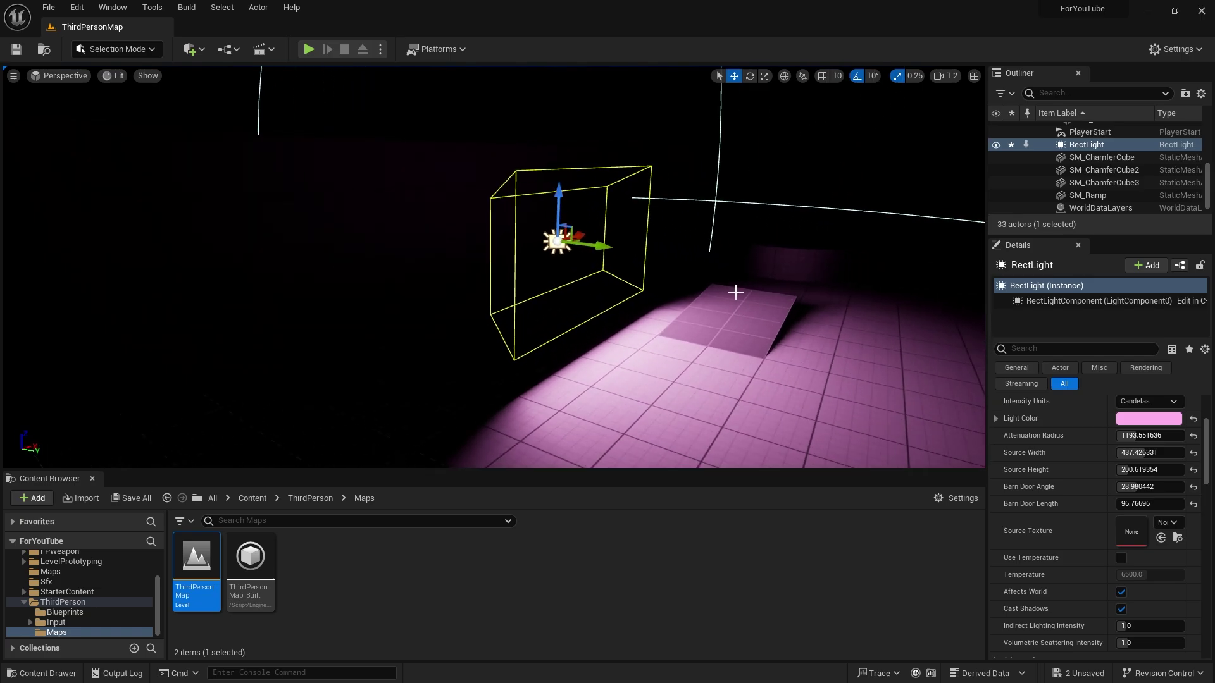
drag(565, 201, 573, 144)
key(e)
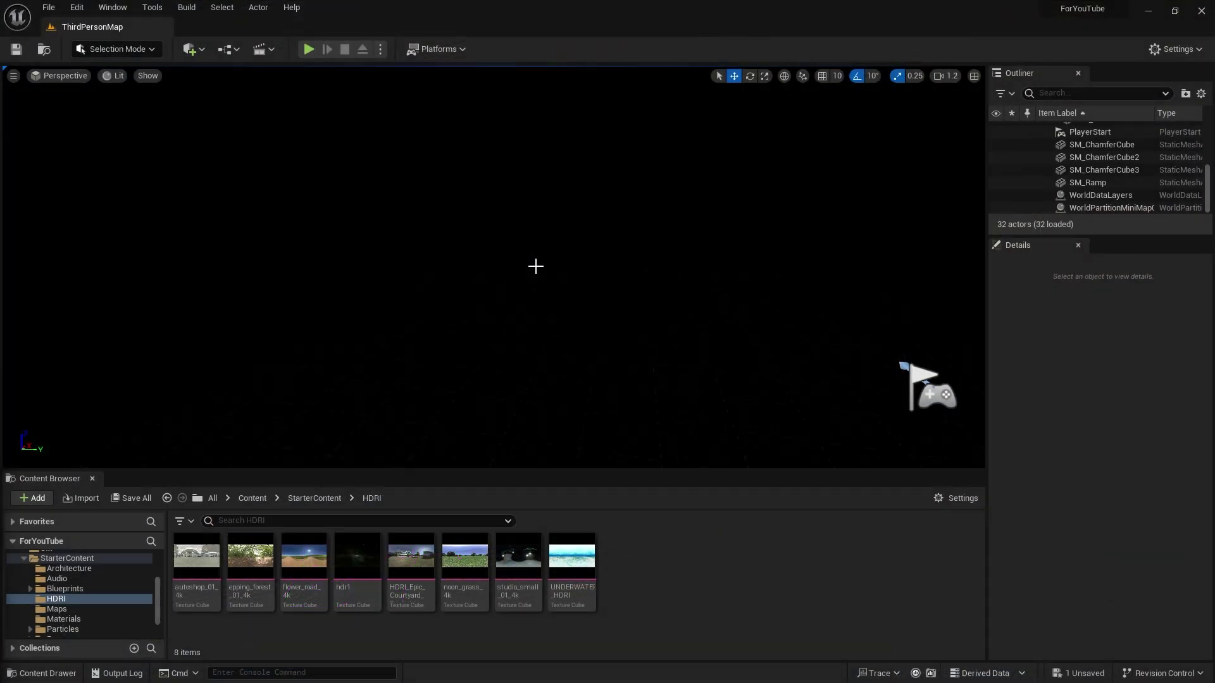
Place a Sky Light from Quick Add > Lights and raise it above the floor.
click(199, 53)
mouse_move(236, 170)
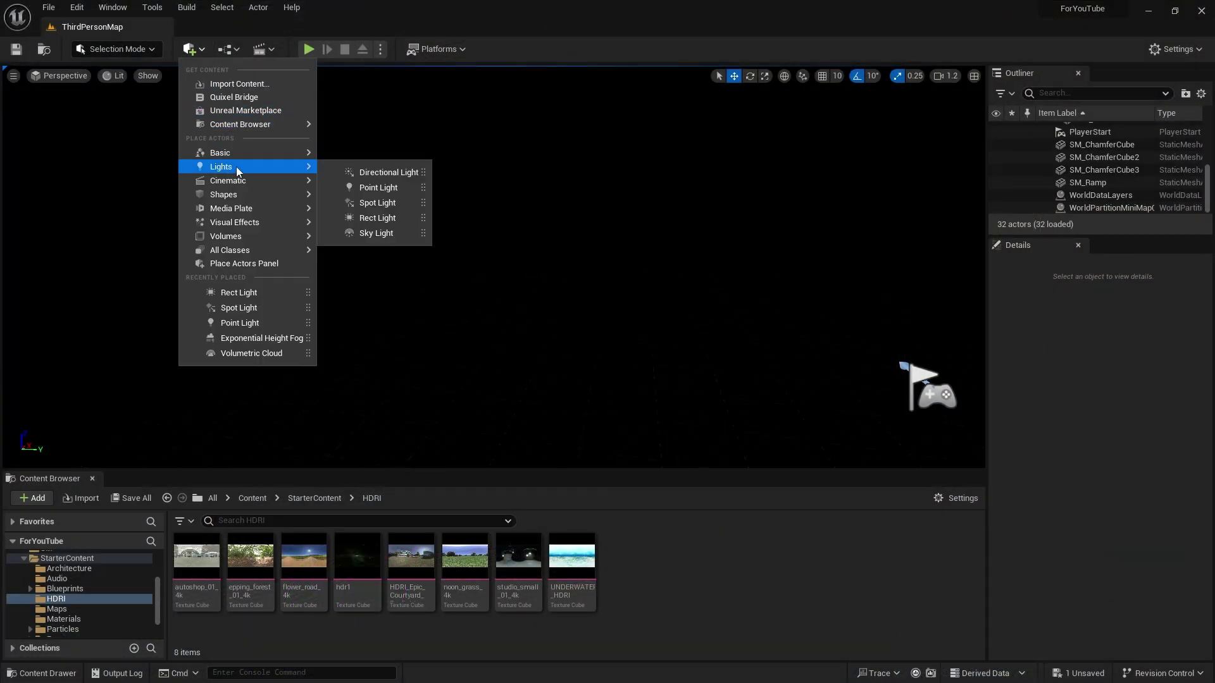
click(387, 233)
drag(495, 220, 488, 205)
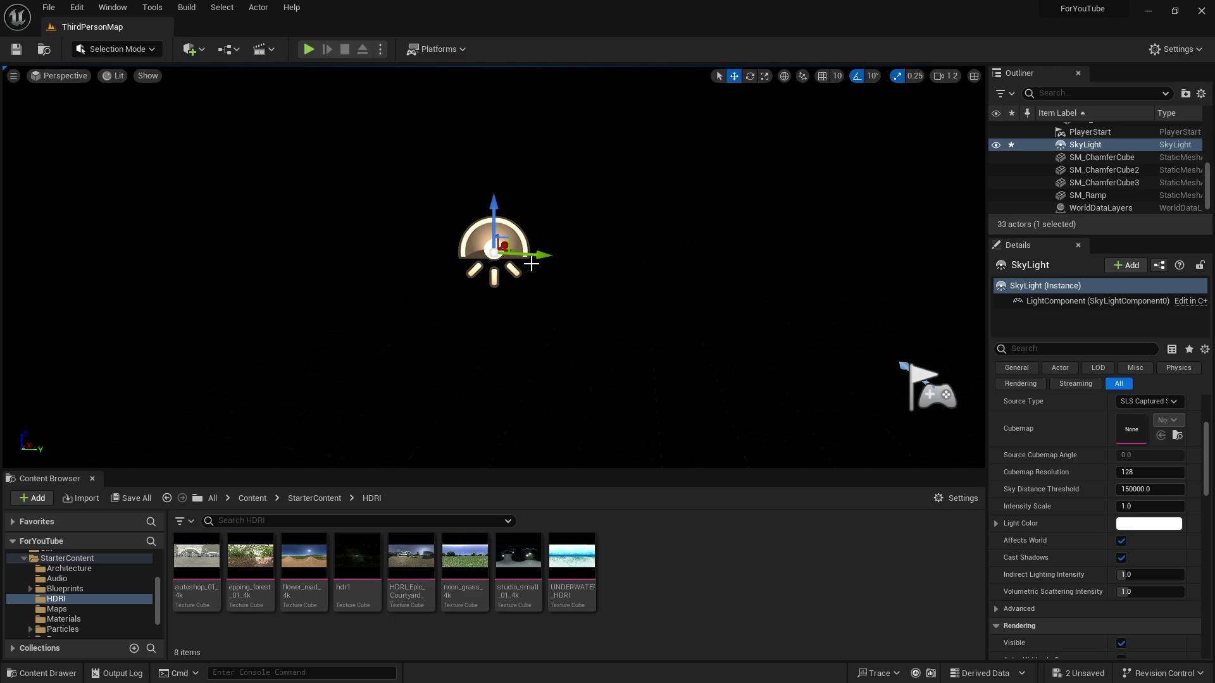
mouse_move(534, 256)
mouse_down()
mouse_move(505, 256)
mouse_move(554, 262)
mouse_up()
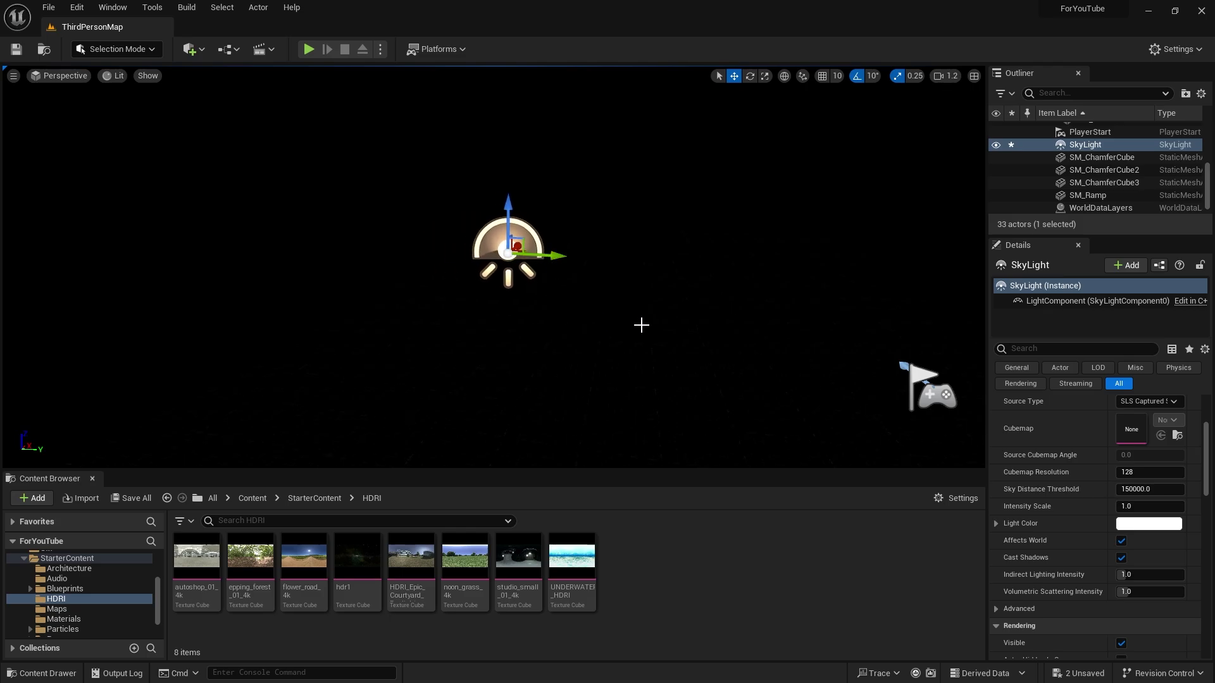
Set the Sky Light's Source Type to SLS Specified Cubemap and pick the autoshop_01_4k HDRI.
click(1163, 402)
click(1141, 426)
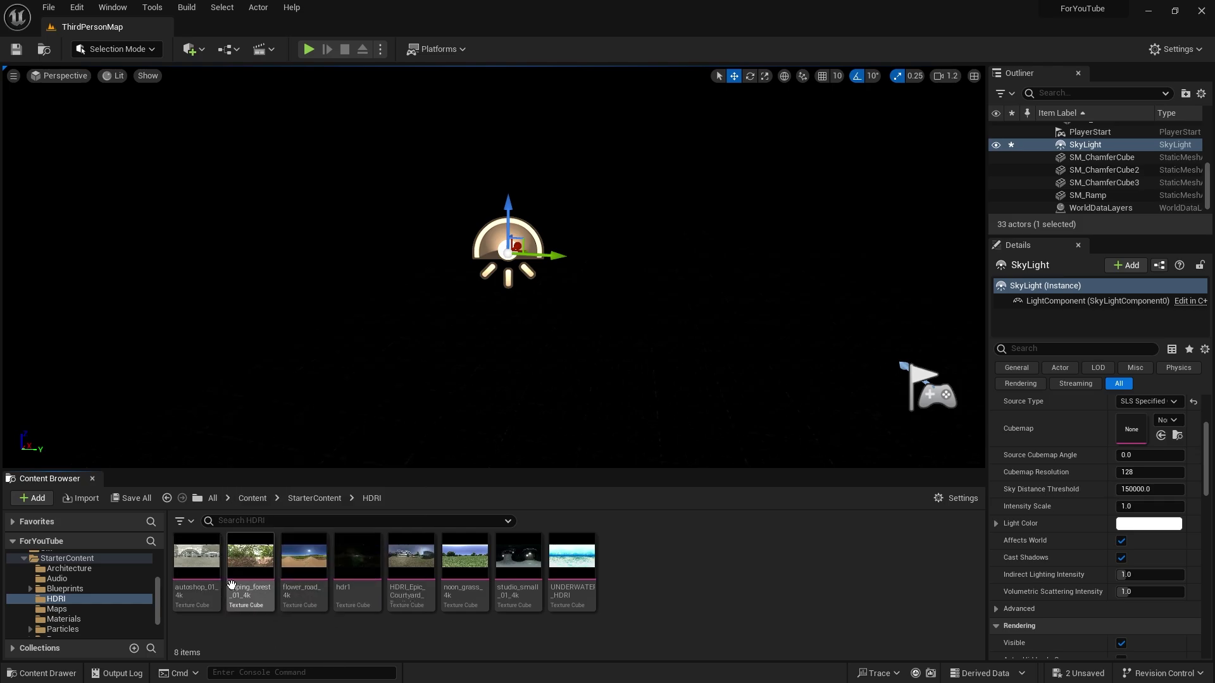
click(198, 566)
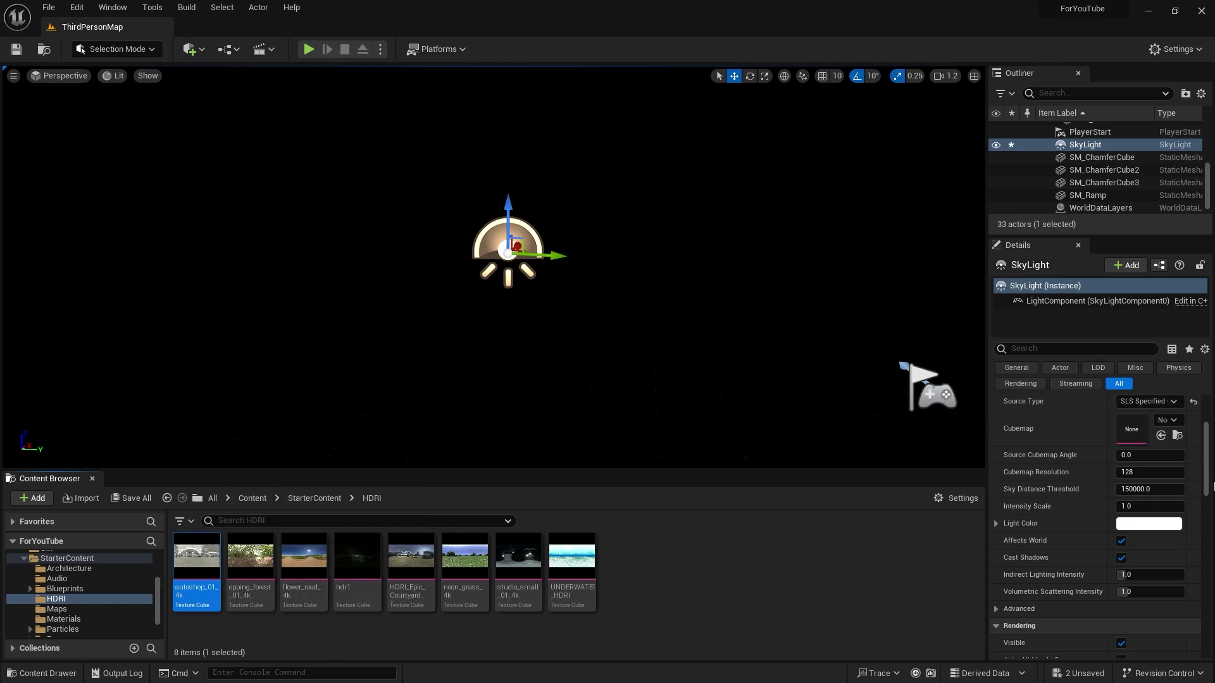
click(1160, 436)
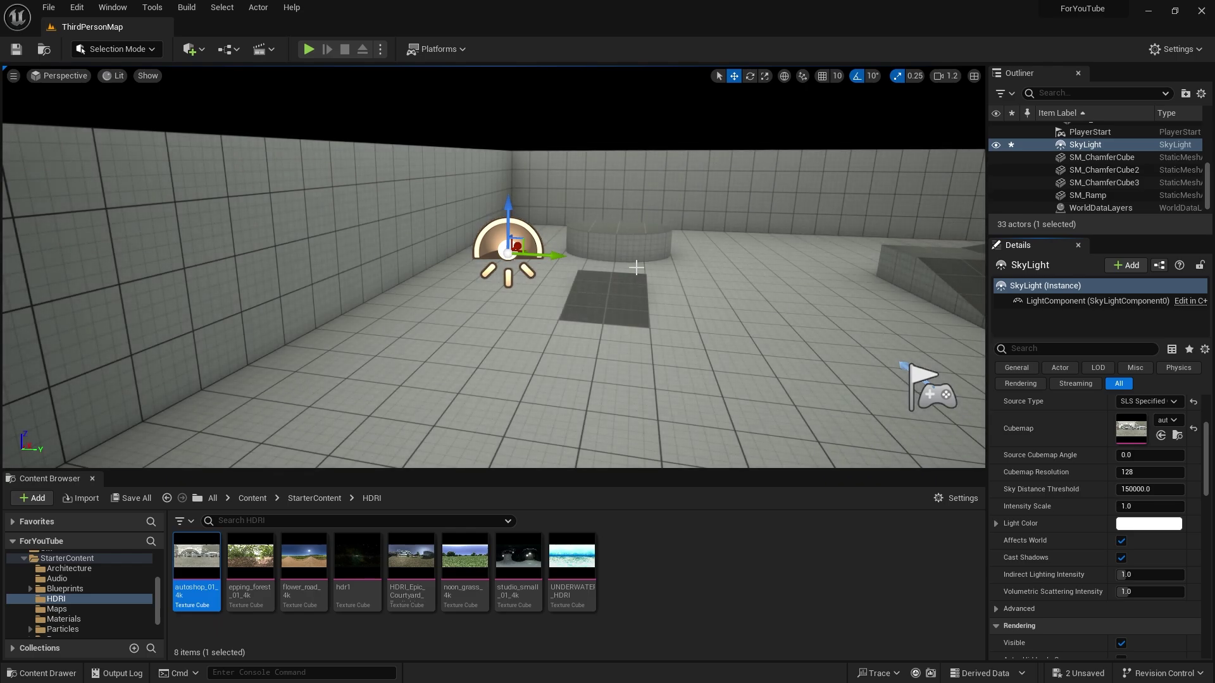
right_drag(506, 285, 557, 262)
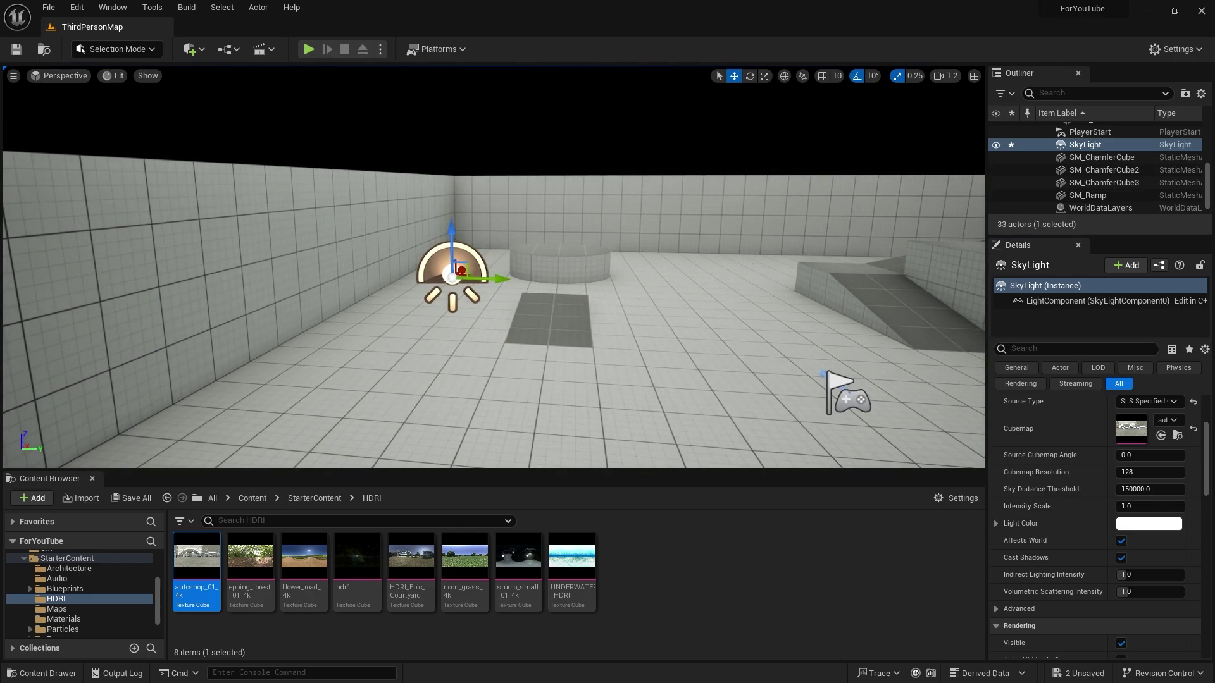
double_click(195, 559)
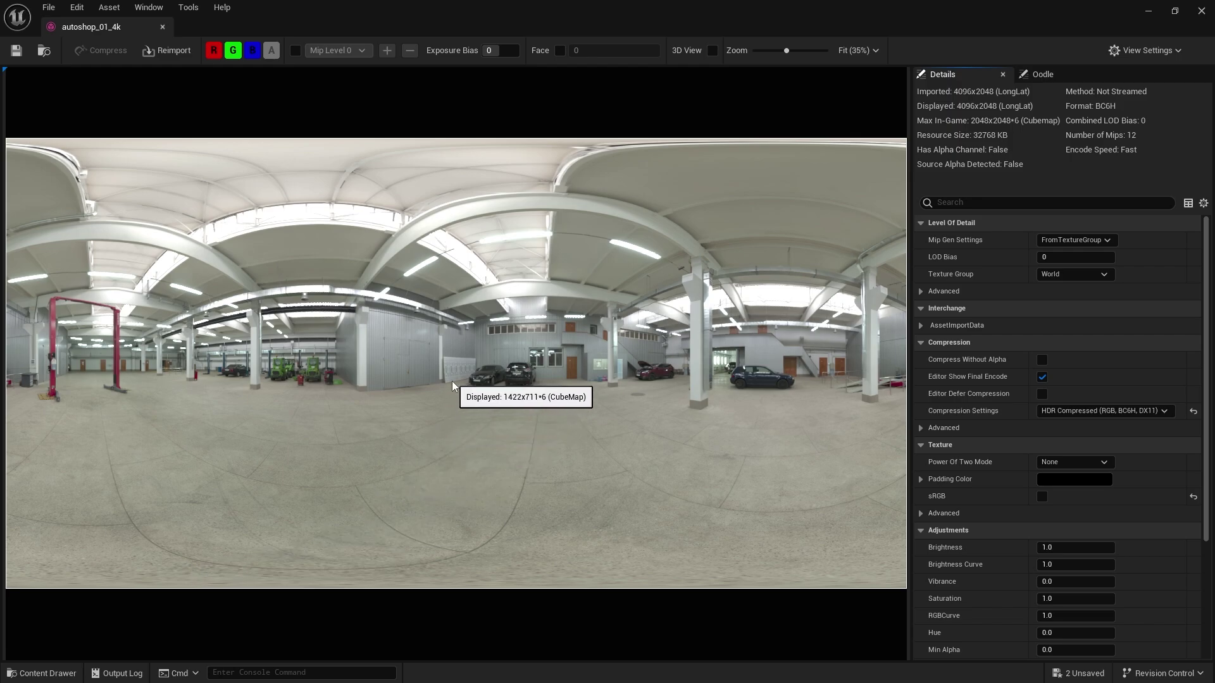
scroll(461, 362, up, 1)
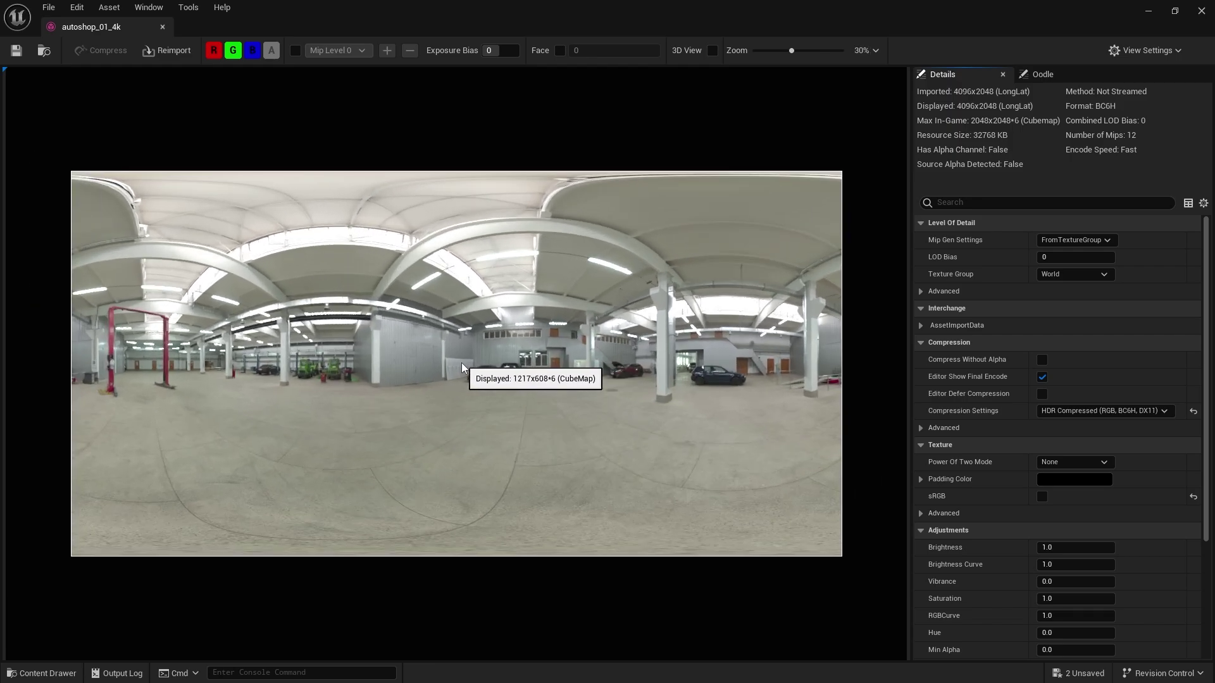
Assign noon_grass_4k, then studio_small_01_4k as the SkyLight cubemap, rotate its angle, and toggle Affects World.
click(161, 27)
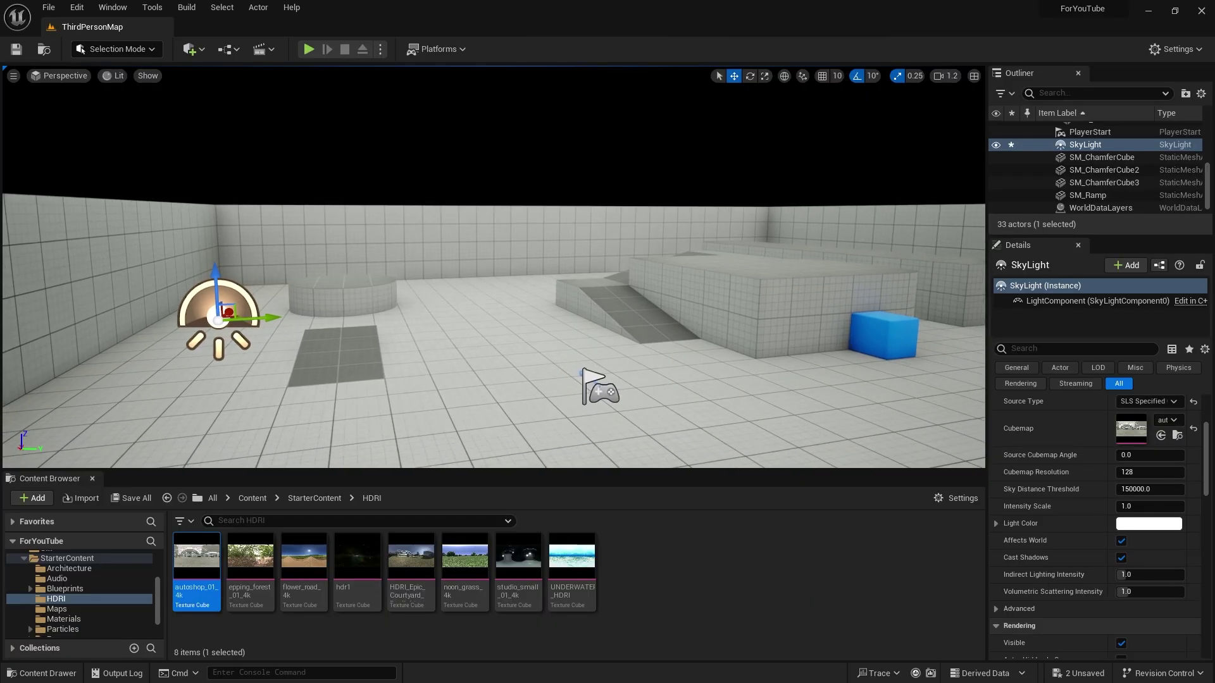
click(458, 565)
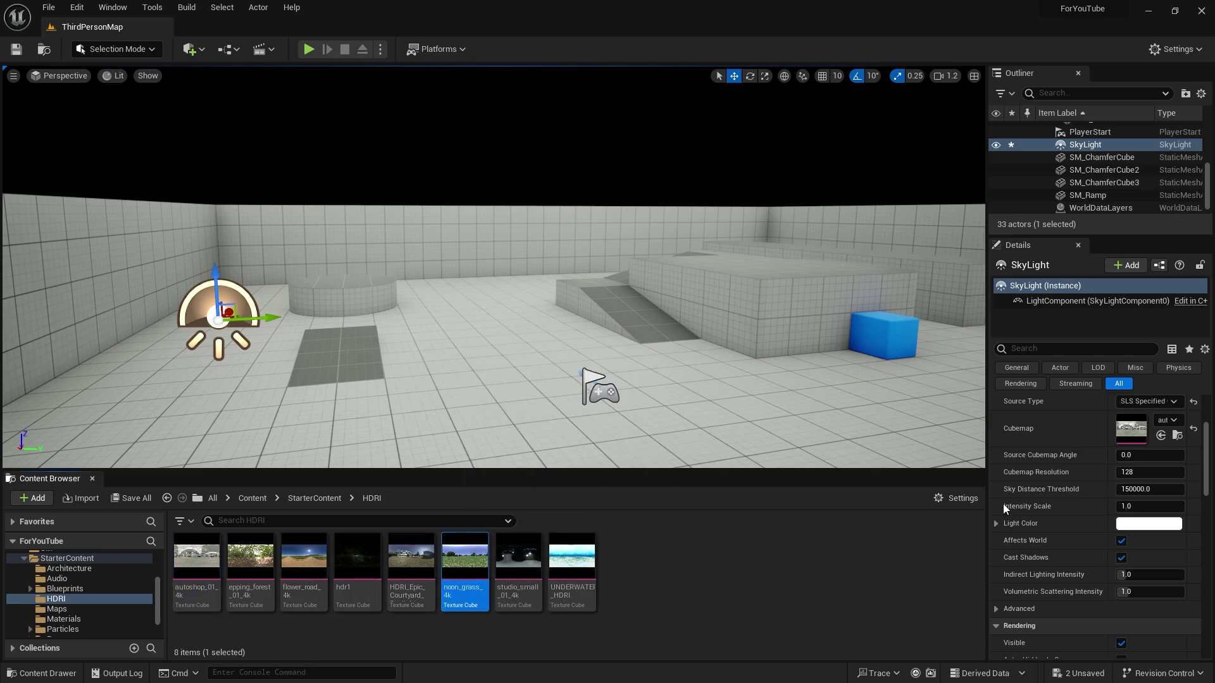
click(1161, 435)
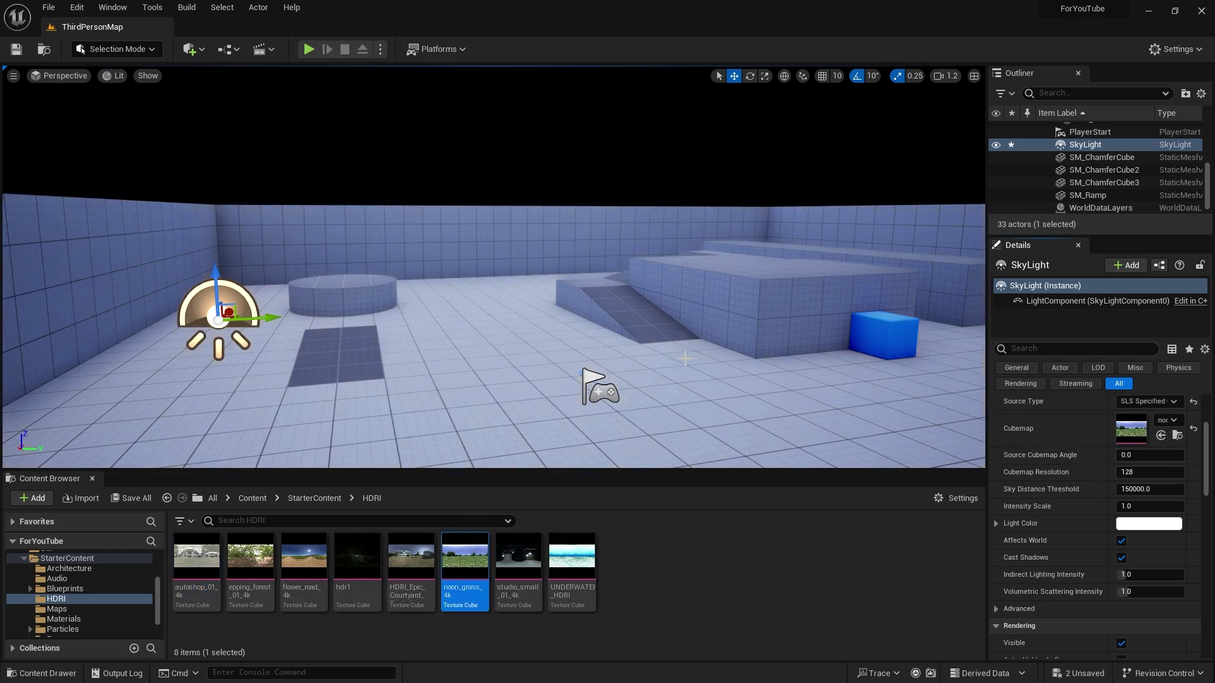
click(503, 553)
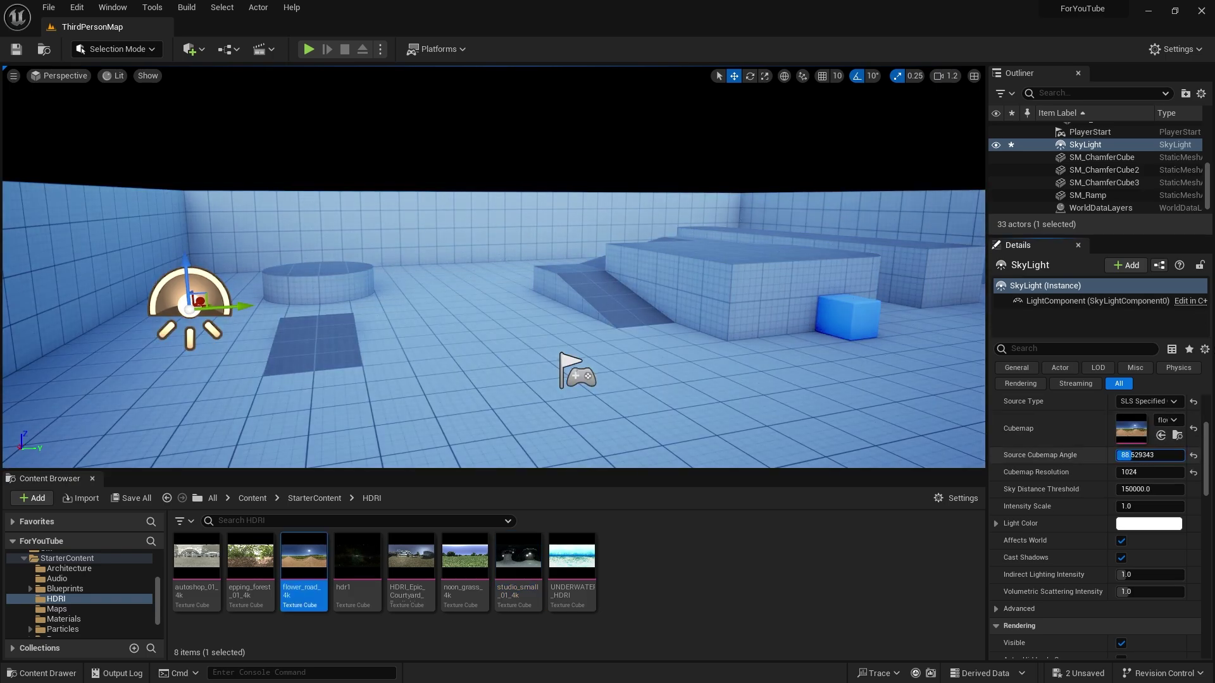
drag(1133, 455, 1135, 563)
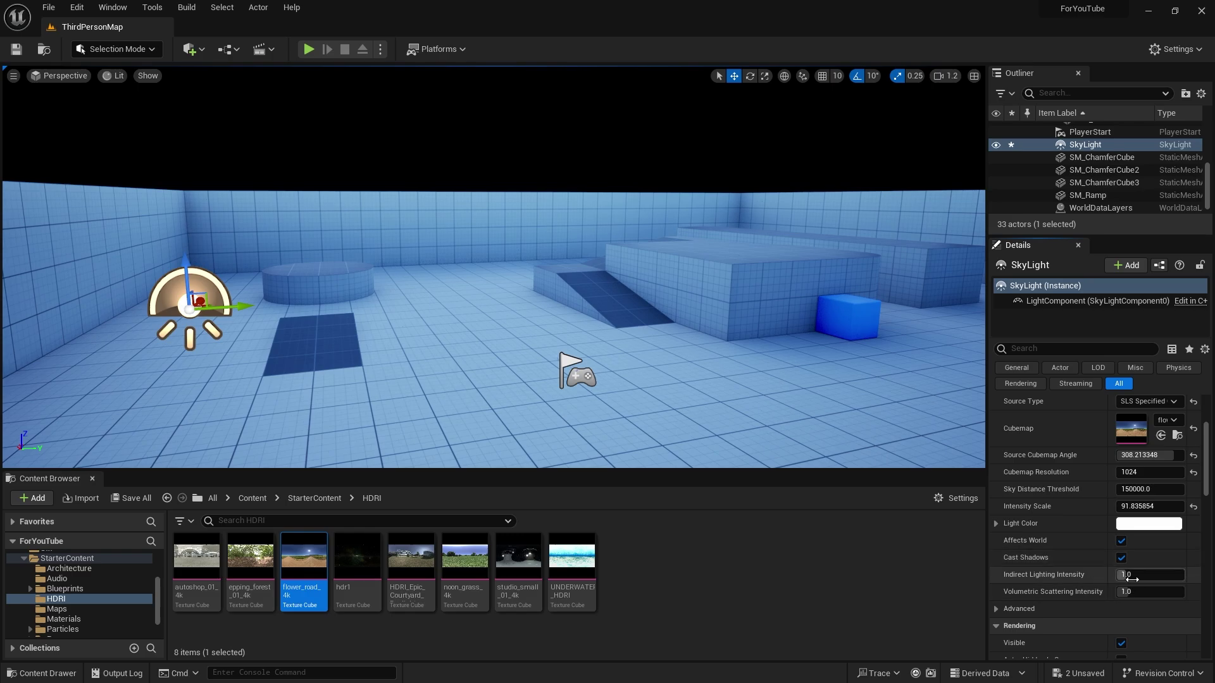
click(1122, 544)
click(1122, 544)
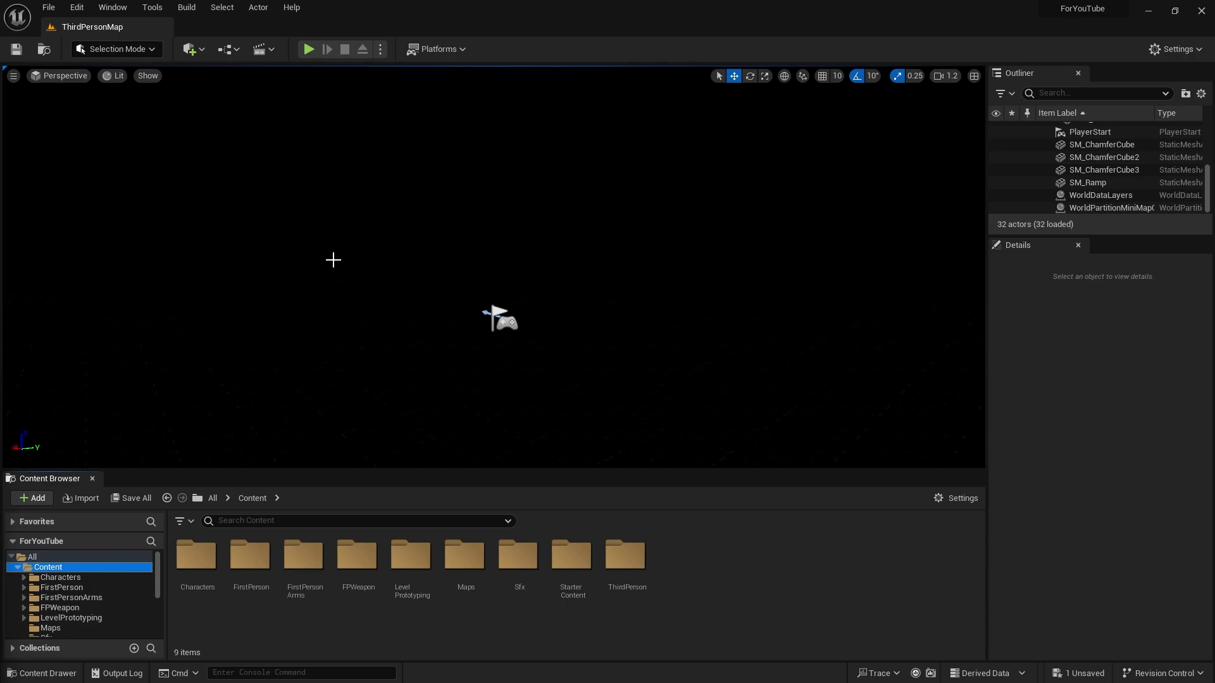
Place a Directional Light, raise it above the level, and tilt it about 30° to cast shadows.
click(191, 48)
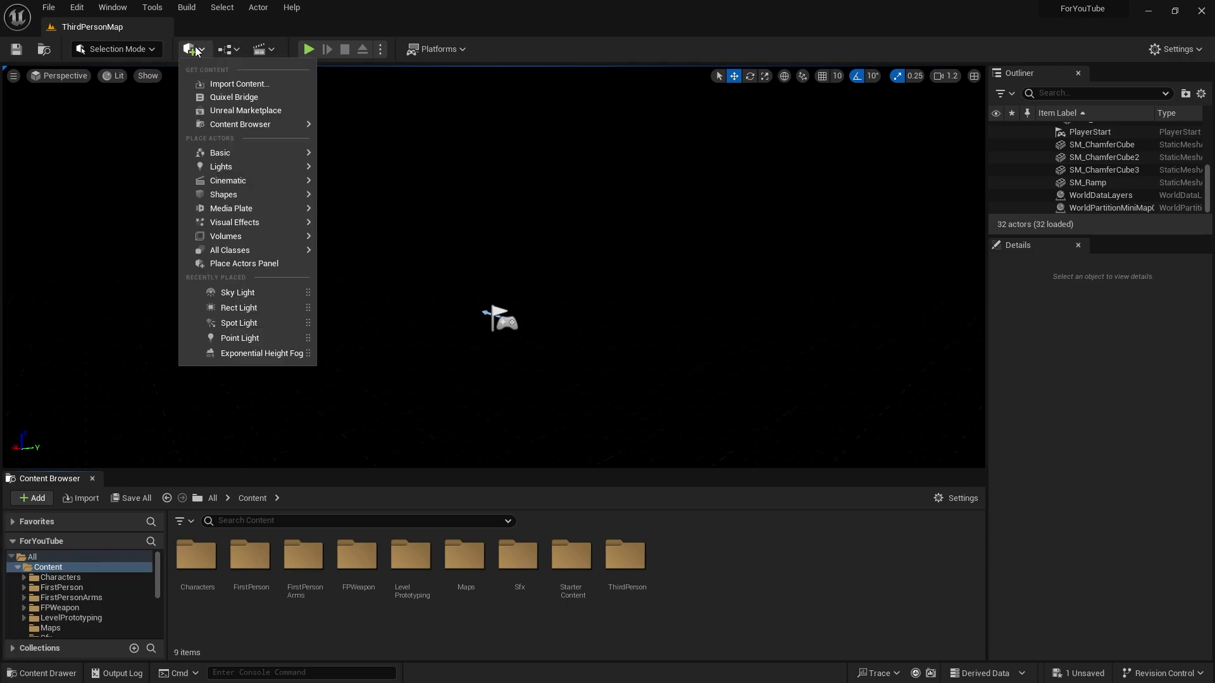
mouse_move(233, 167)
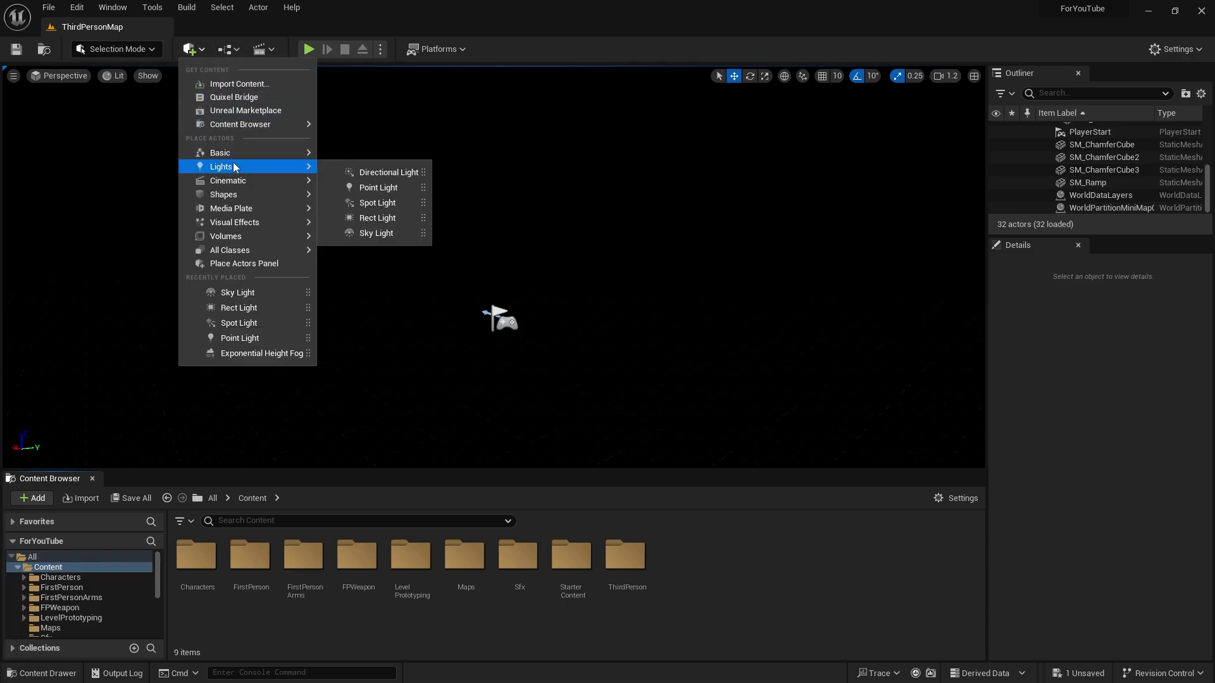
click(387, 172)
drag(495, 215, 497, 172)
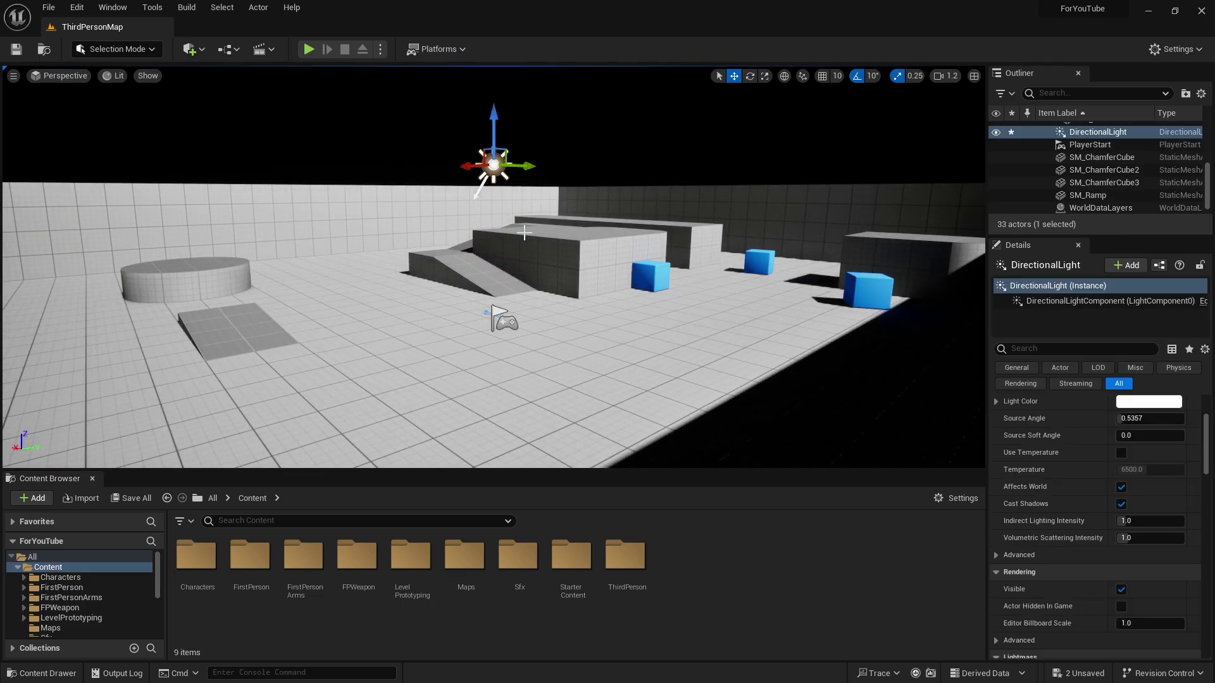
key(ctrl+l)
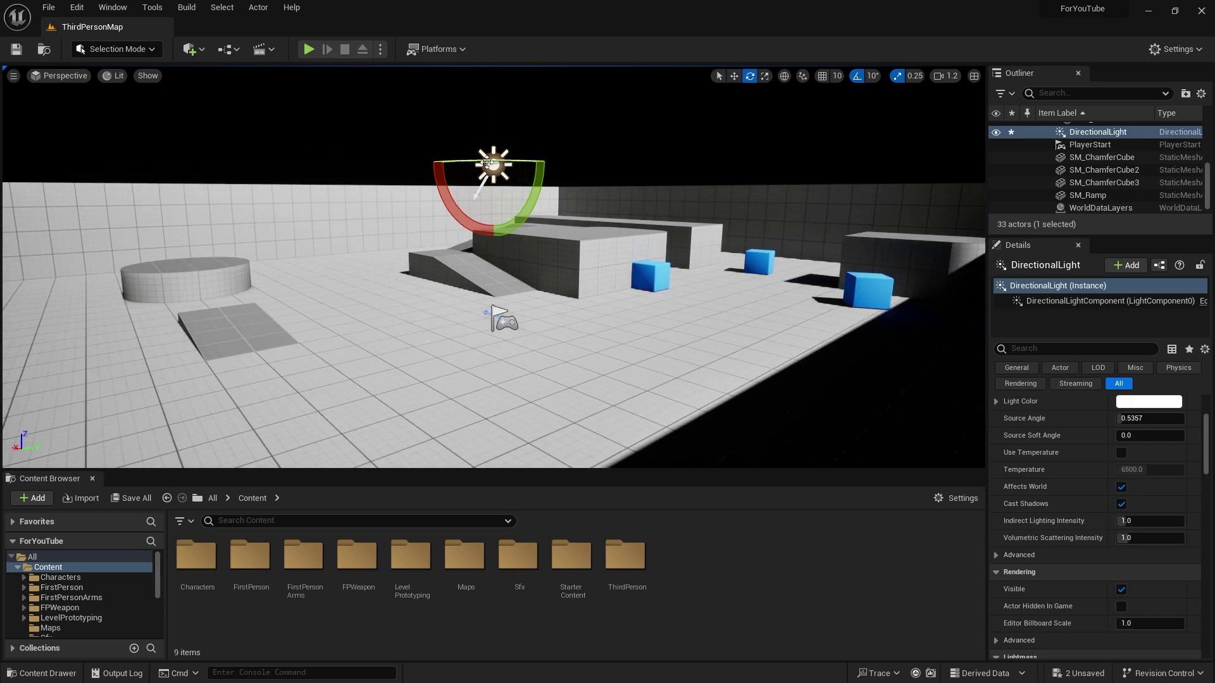
mouse_move(450, 195)
mouse_down()
mouse_move(445, 219)
mouse_move(452, 191)
mouse_up()
Add a Sky Atmosphere from Quick Add > Visual Effects and reposition the sun with Ctrl+L.
click(196, 51)
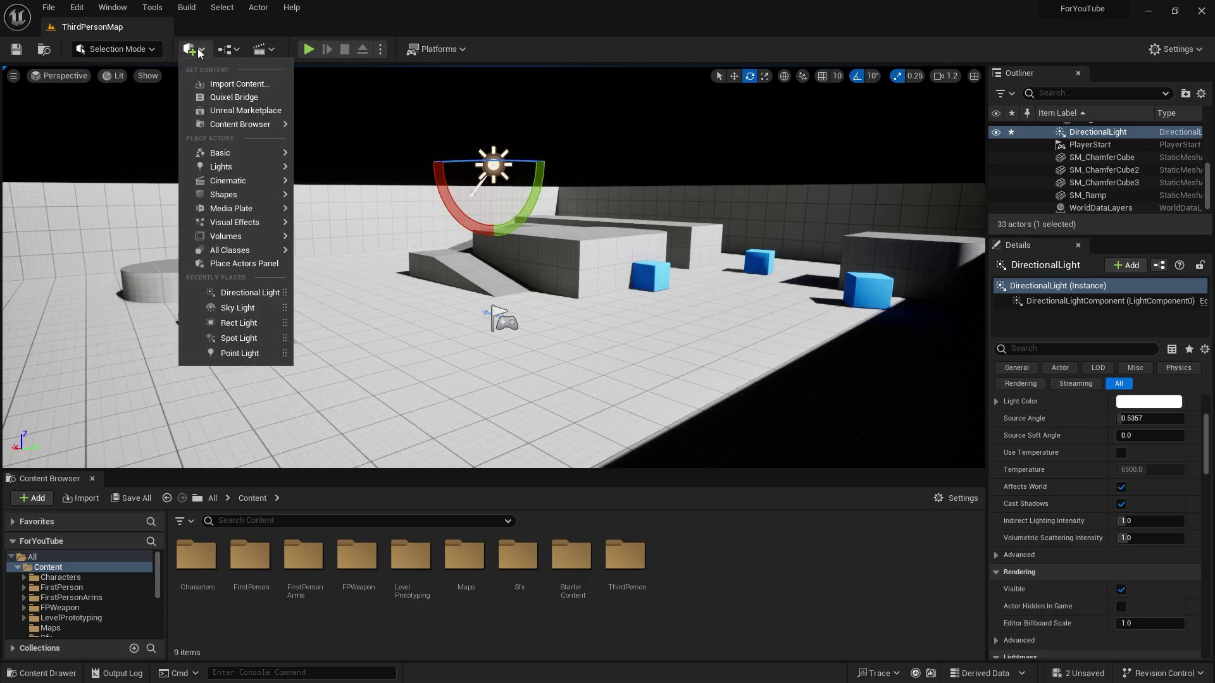
mouse_move(254, 226)
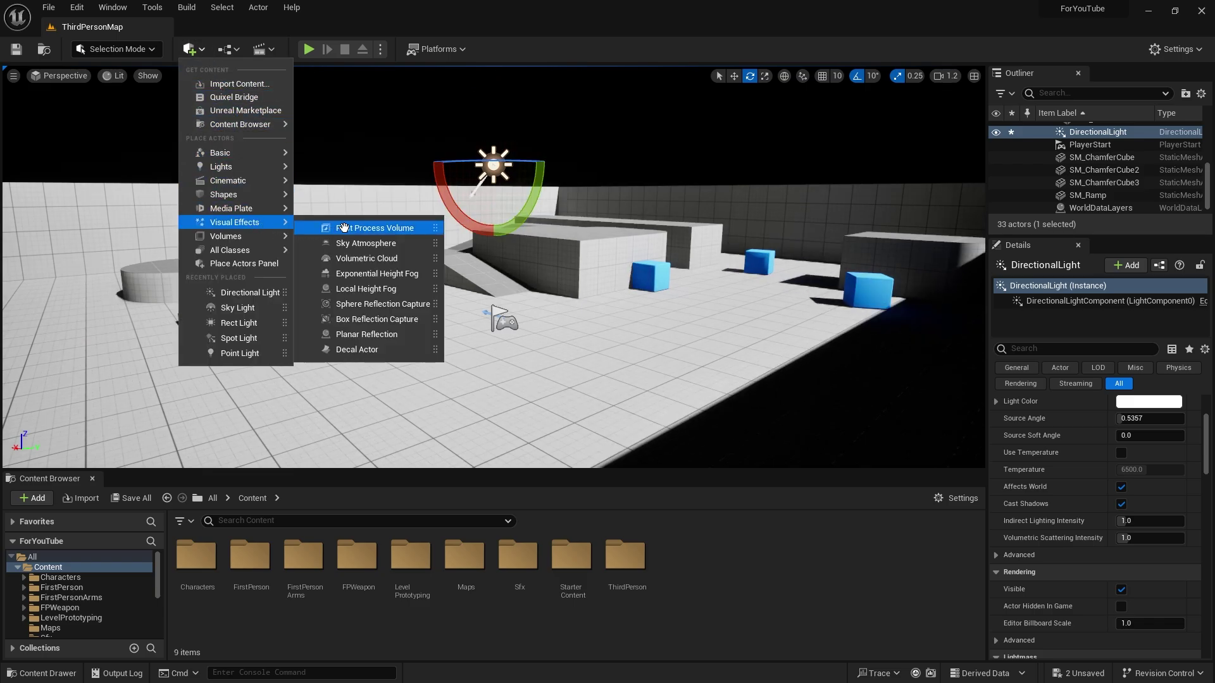
click(354, 243)
key(ctrl+l)
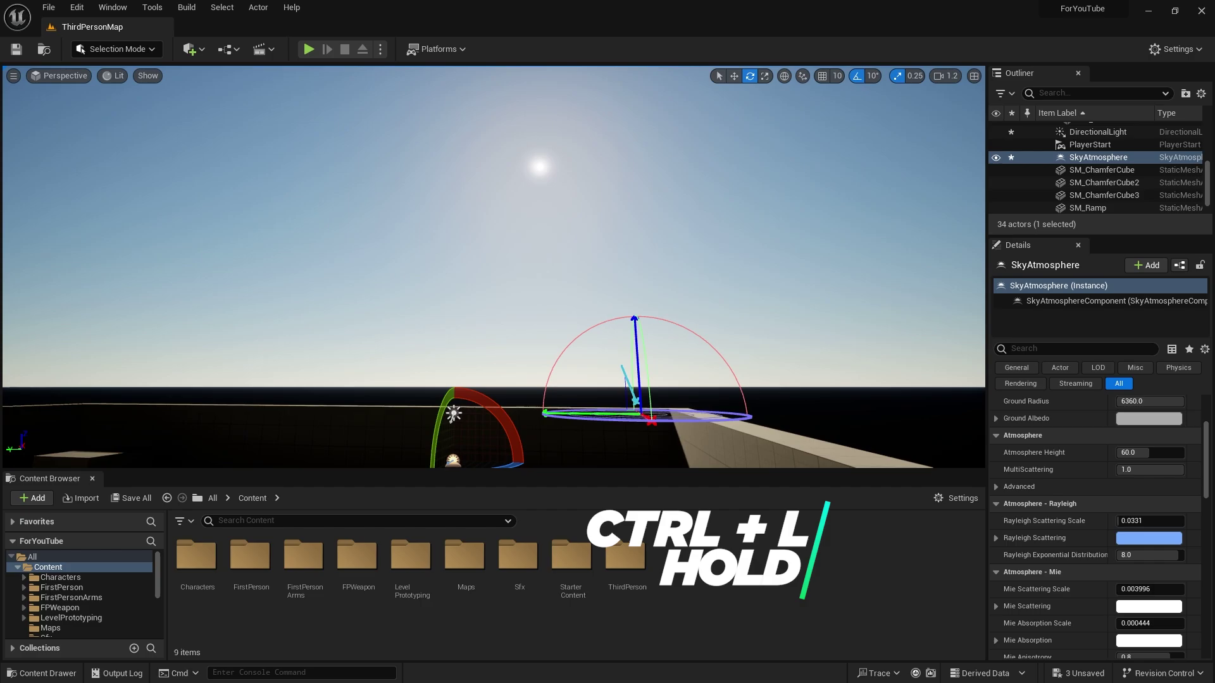
Add a Sky Light from Quick Add > Lights to light the blue sky.
click(190, 49)
mouse_move(279, 177)
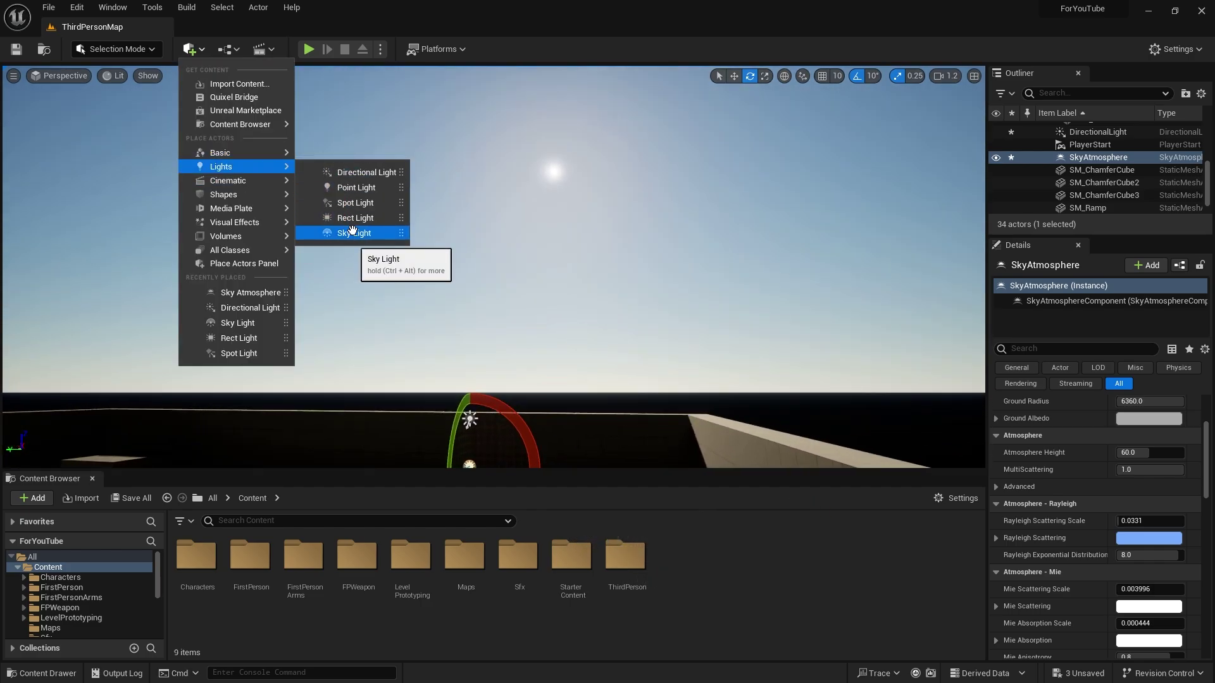
click(352, 233)
mouse_move(352, 234)
right_down()
mouse_move(352, 279)
mouse_move(351, 241)
right_up()
click(189, 48)
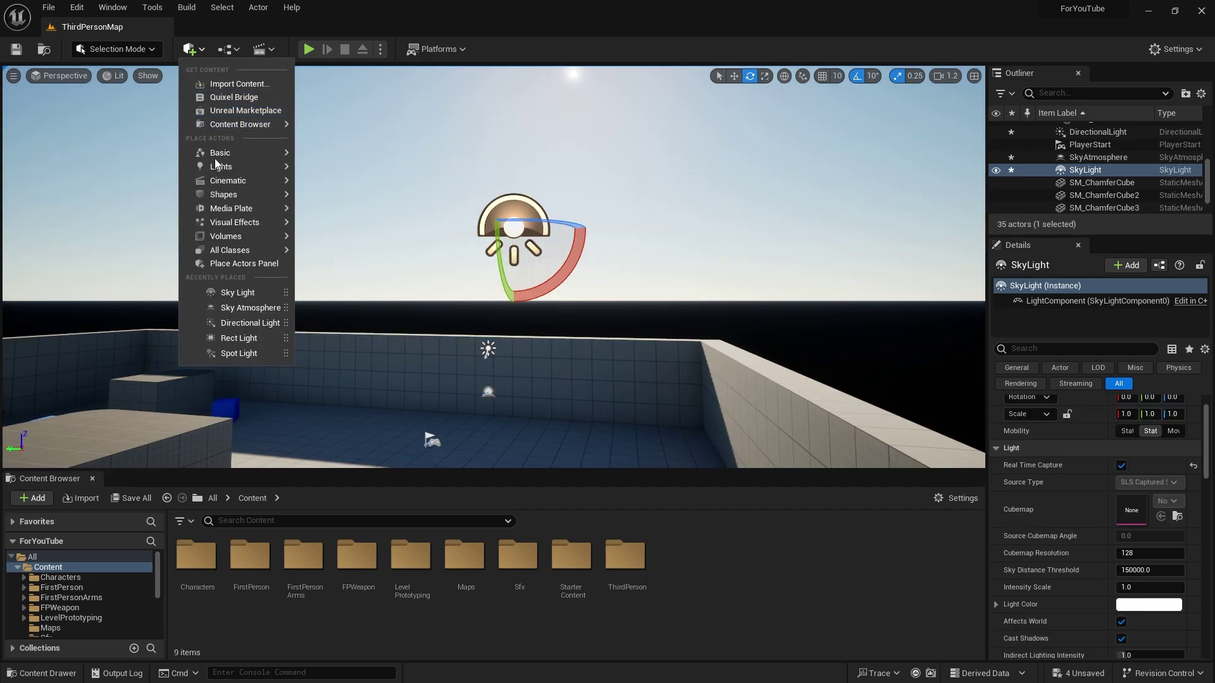
mouse_move(228, 225)
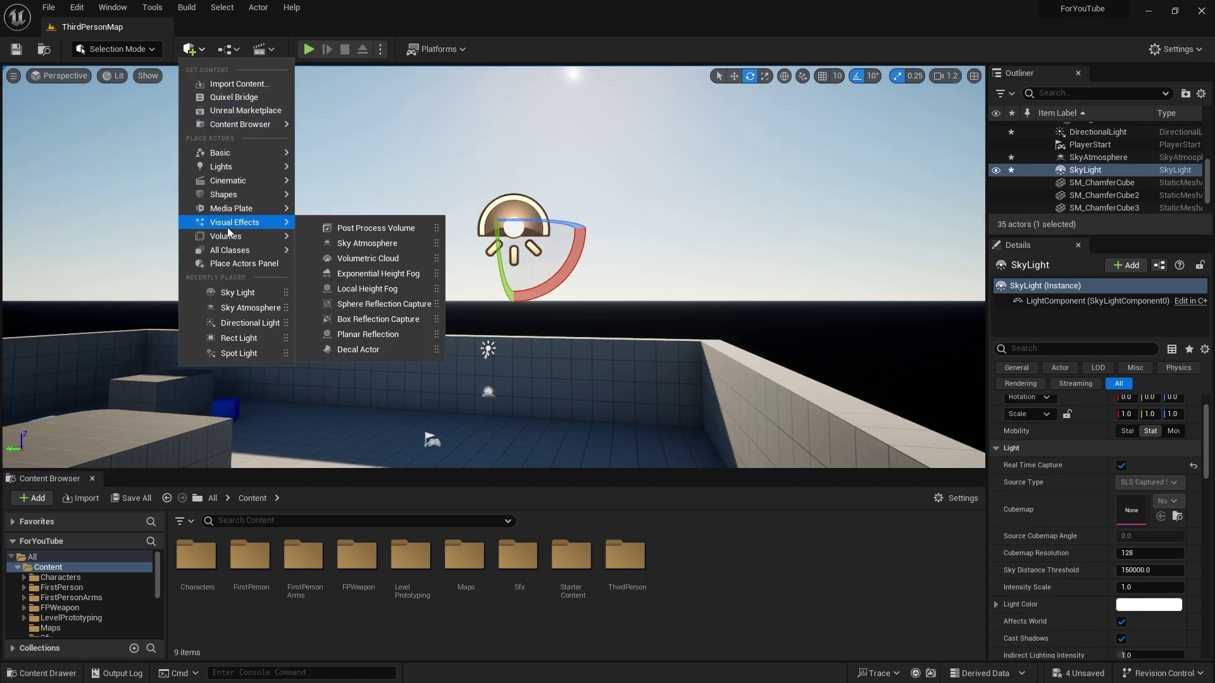
Add a Volumetric Cloud and an Exponential Height Fog to the level.
click(359, 258)
mouse_move(359, 259)
right_down()
mouse_move(359, 234)
mouse_move(359, 253)
right_up()
click(189, 49)
mouse_move(227, 222)
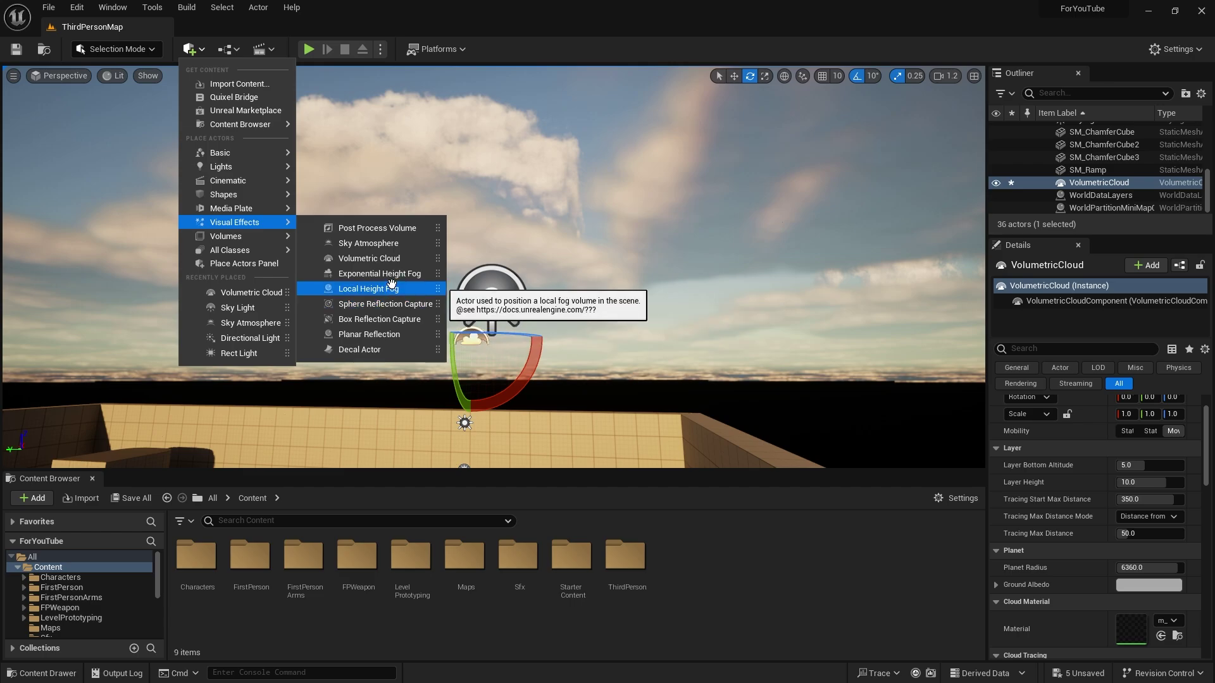
click(392, 273)
mouse_move(605, 291)
right_down()
mouse_move(605, 317)
mouse_move(605, 276)
right_up()
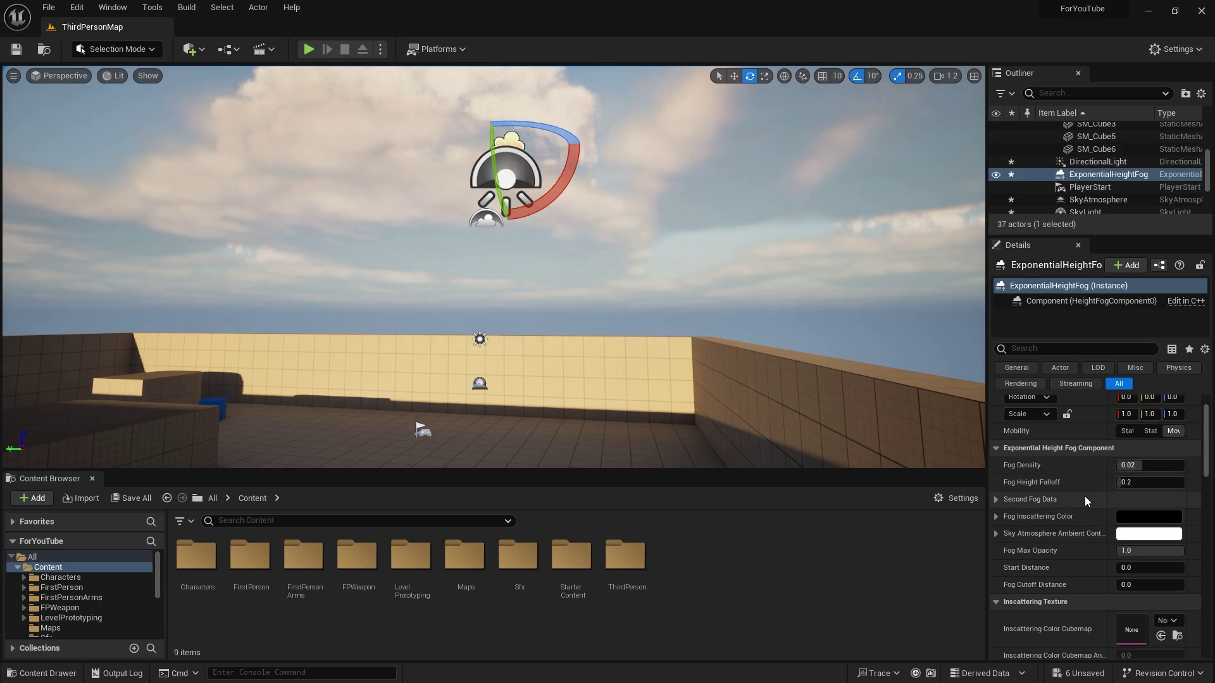
Adjust the height fog's Fog Density and enable Volumetric Fog.
scroll(1088, 500, up, 1)
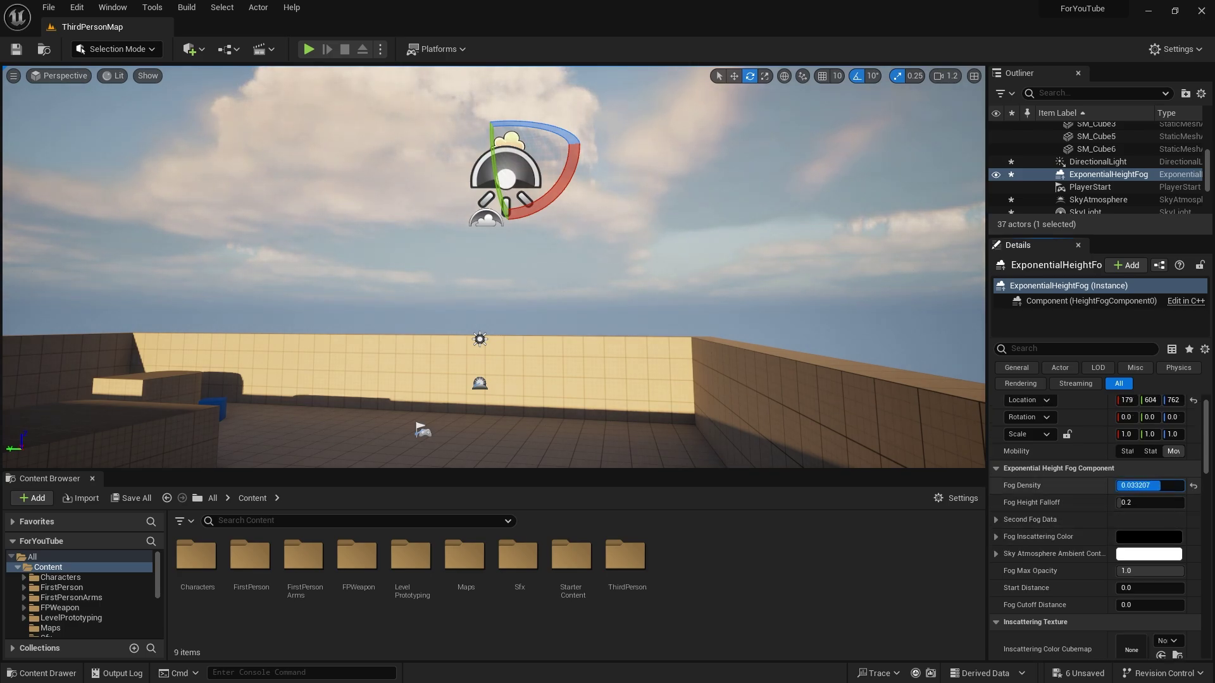
mouse_move(1126, 502)
mouse_down()
mouse_move(1158, 503)
mouse_move(1119, 502)
mouse_up()
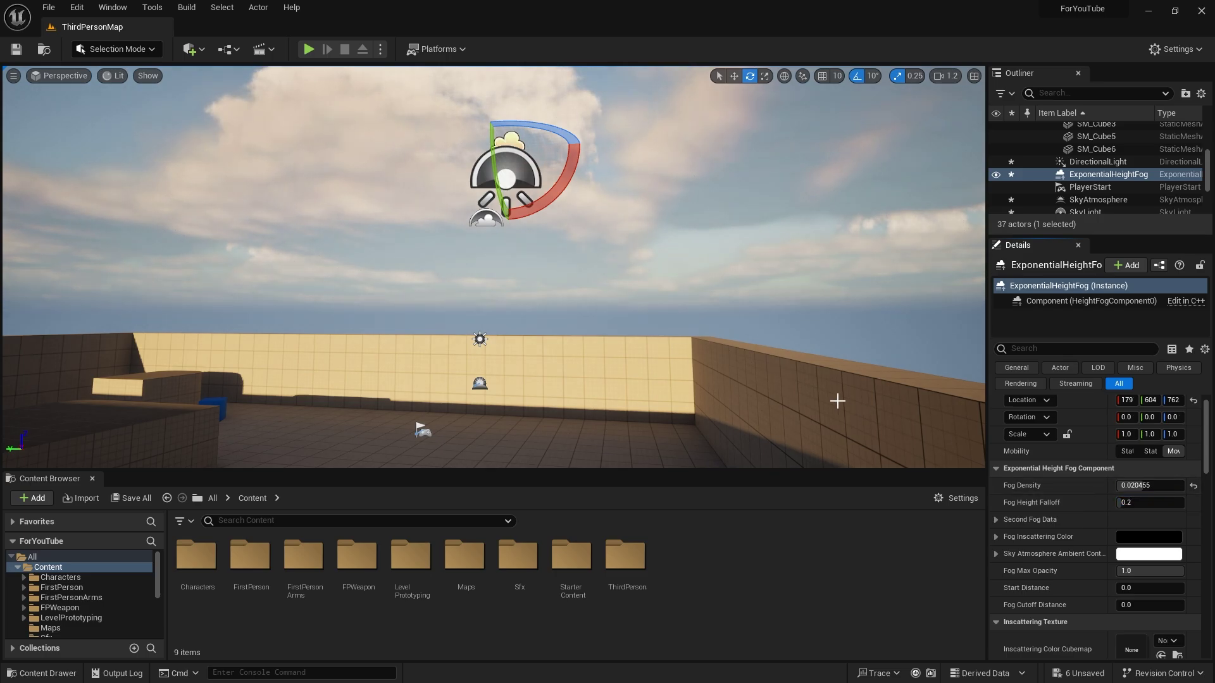
scroll(1088, 537, down, 12)
mouse_move(1133, 603)
mouse_down()
mouse_move(1155, 603)
mouse_move(1132, 603)
mouse_up()
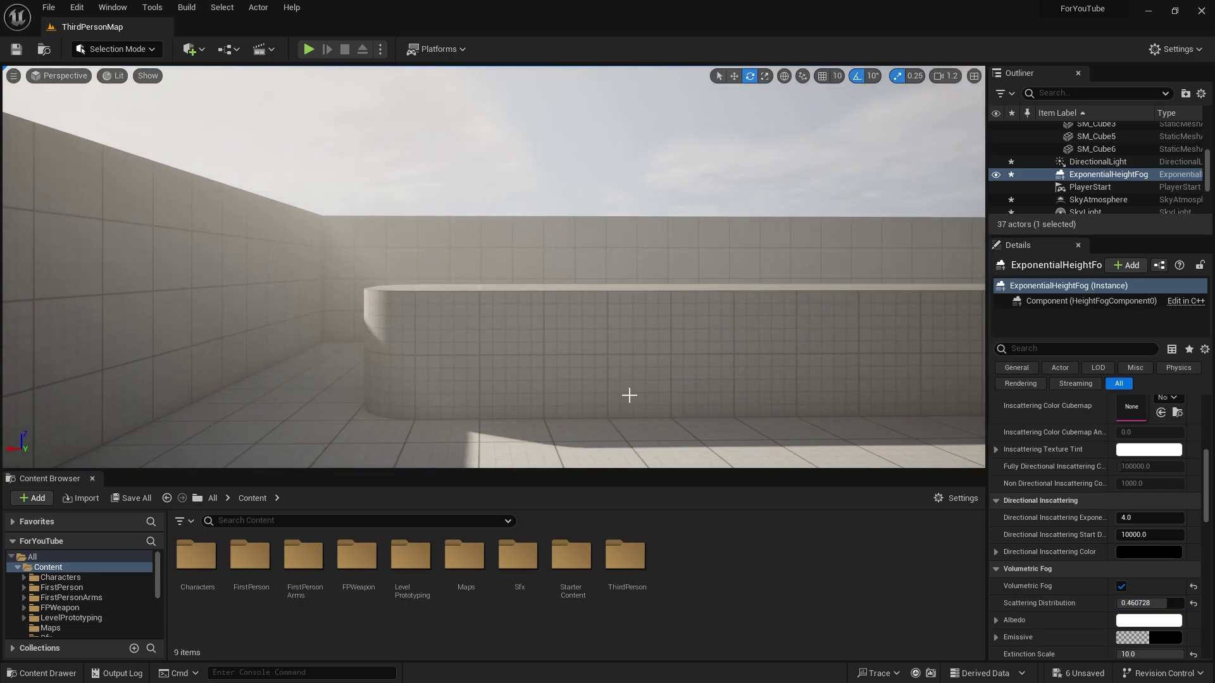
right_drag(540, 388, 547, 393)
right_drag(627, 358, 649, 329)
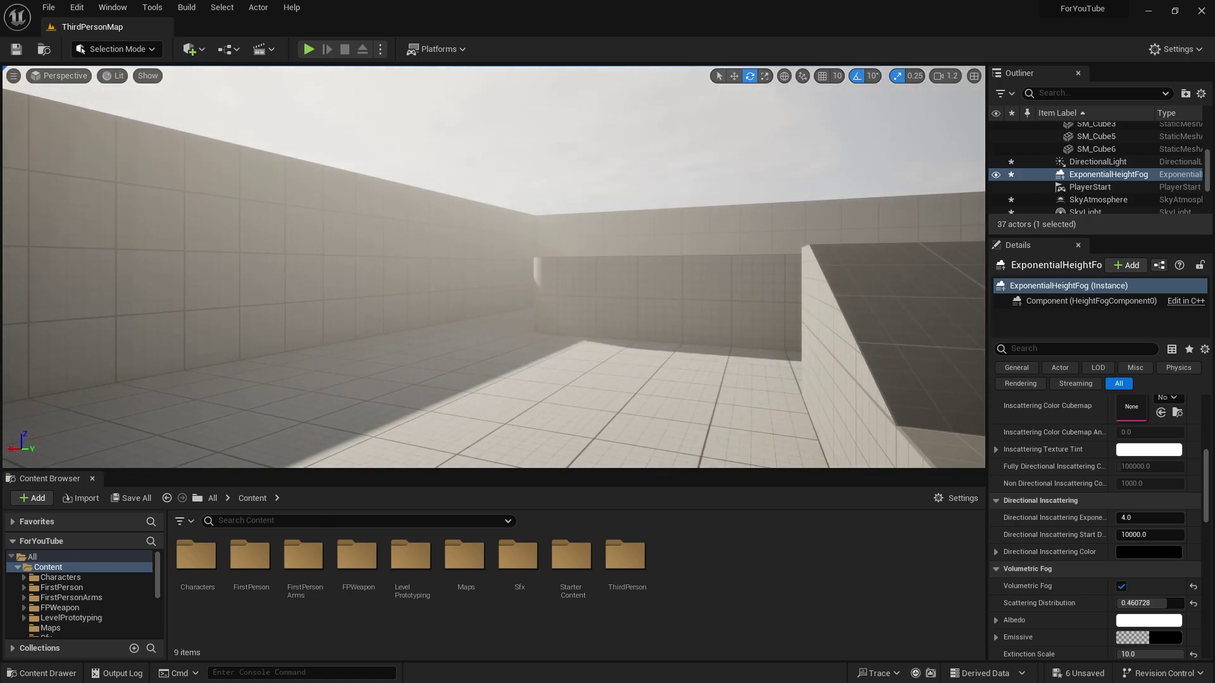
right_drag(649, 329, 649, 329)
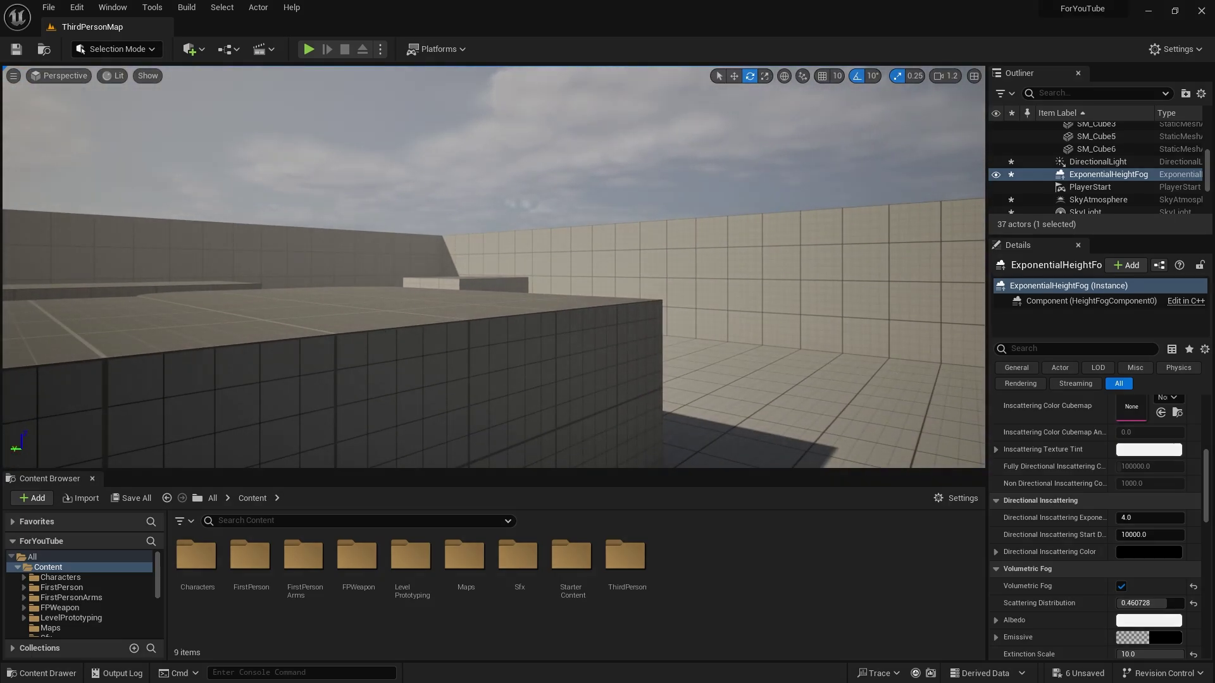